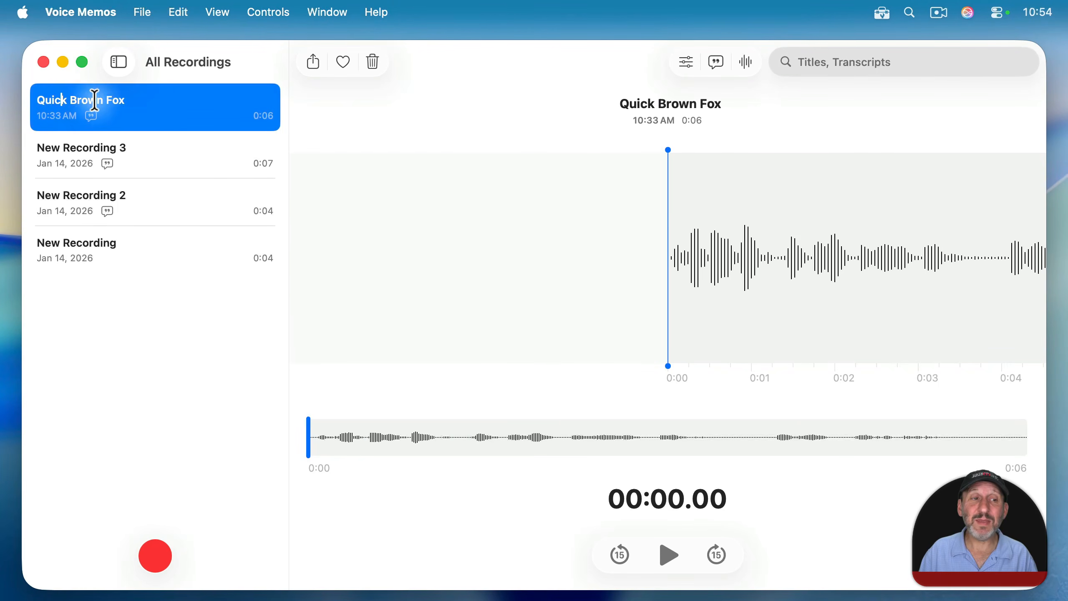
- Select the full title text of the Quick Brown Fox recording, both in the recordings list and above its waveform
left_click(63, 99)
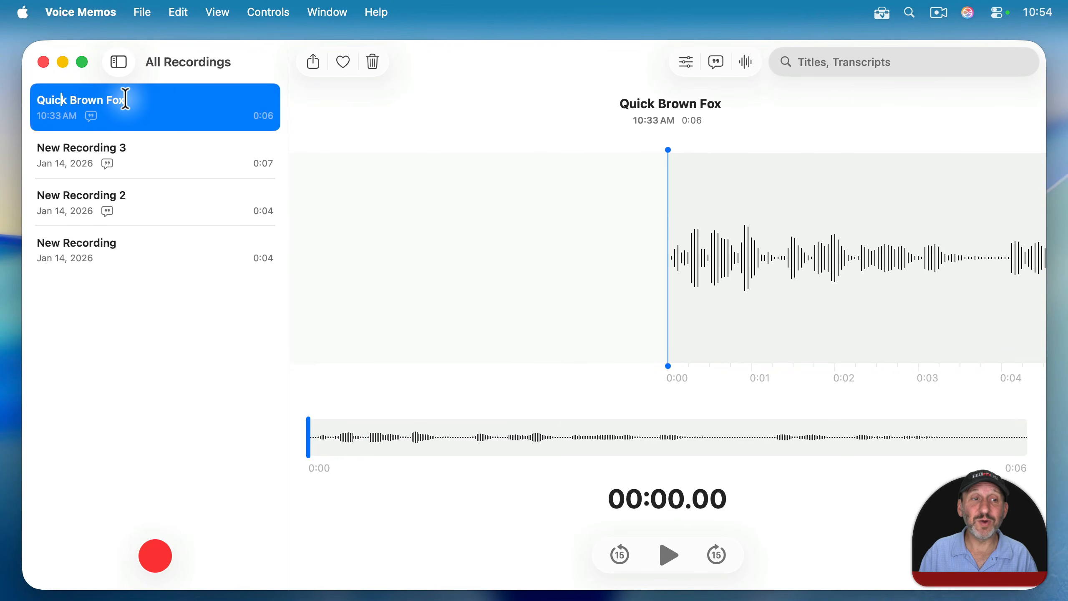
left_click_drag(133, 100, 30, 107)
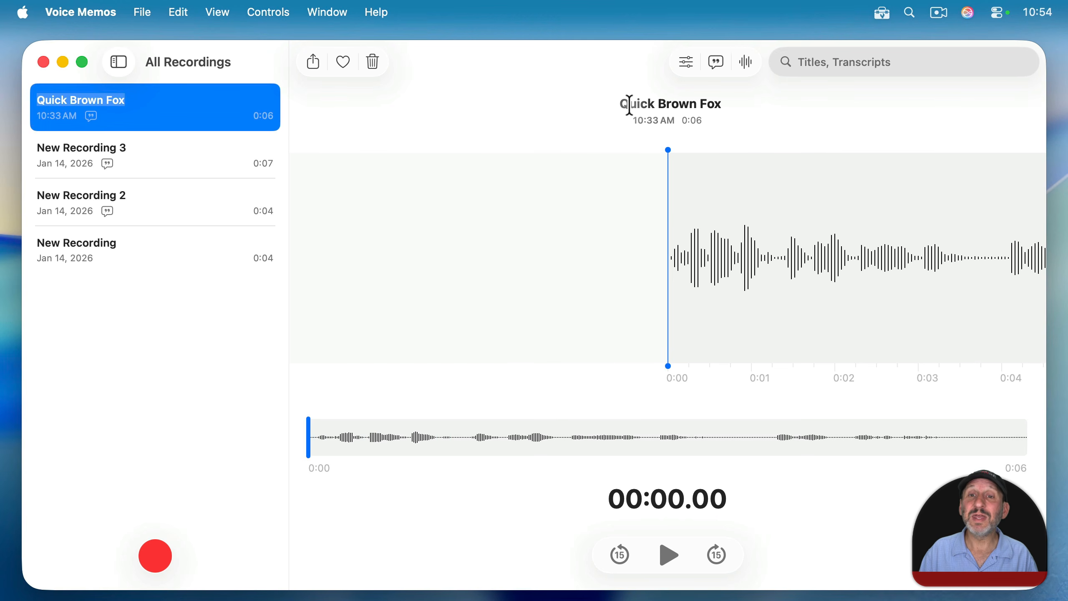
left_click_drag(629, 104, 727, 103)
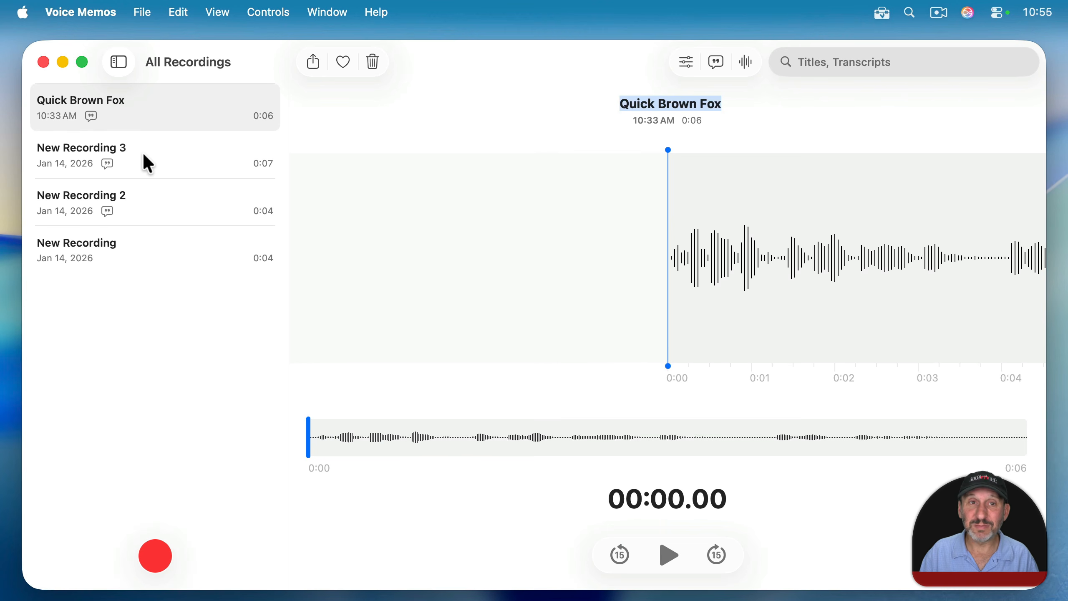
- Open the Voice Memos settings and look at the Clear Deleted setting and the Audio Quality choices
left_click(77, 10)
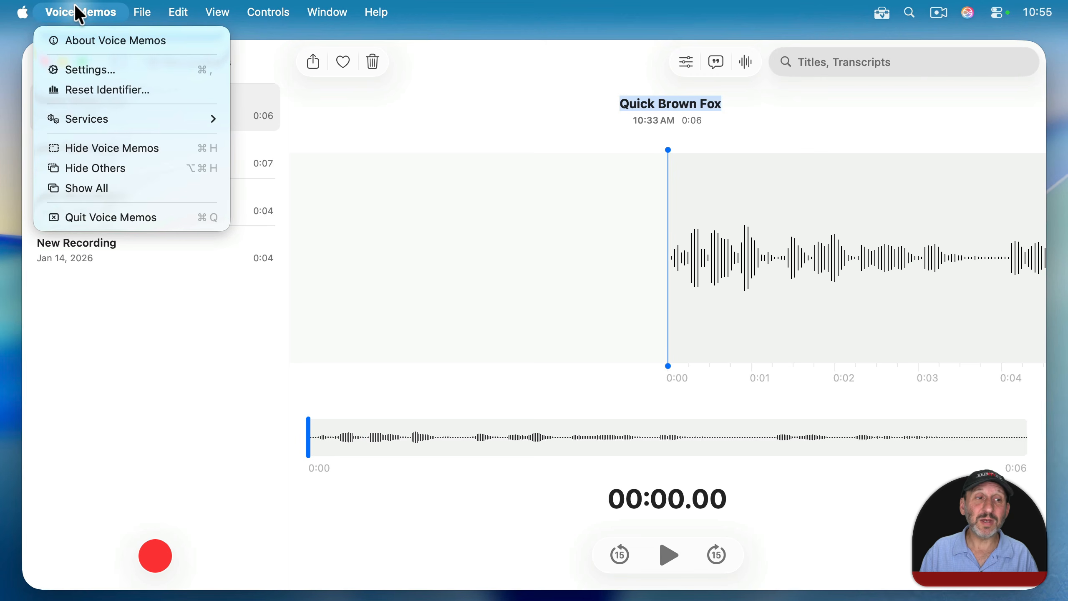
left_click(91, 69)
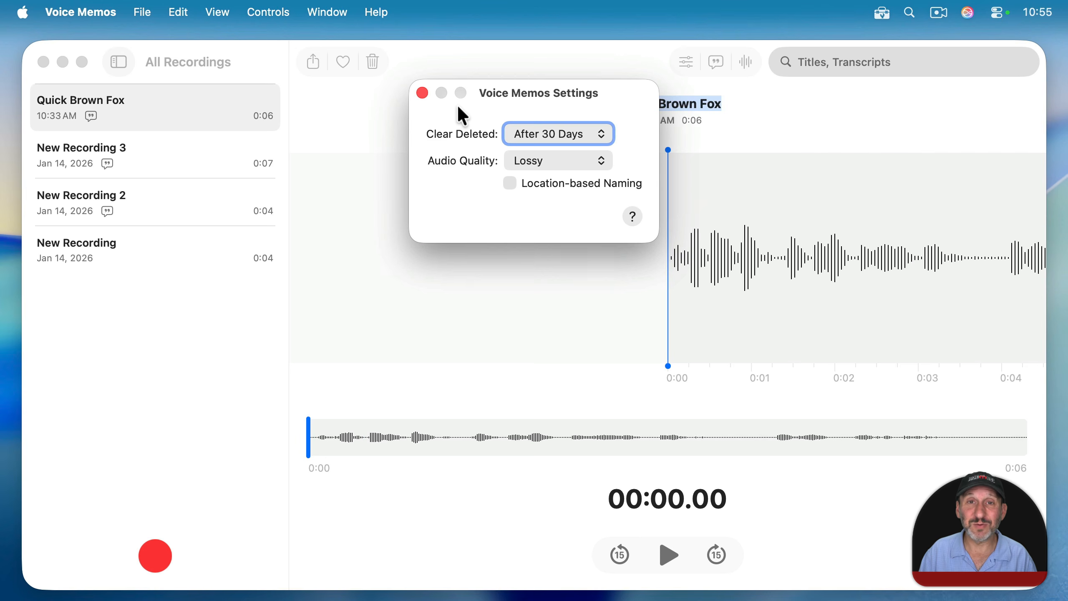
left_click(422, 92)
left_click(91, 12)
left_click(99, 68)
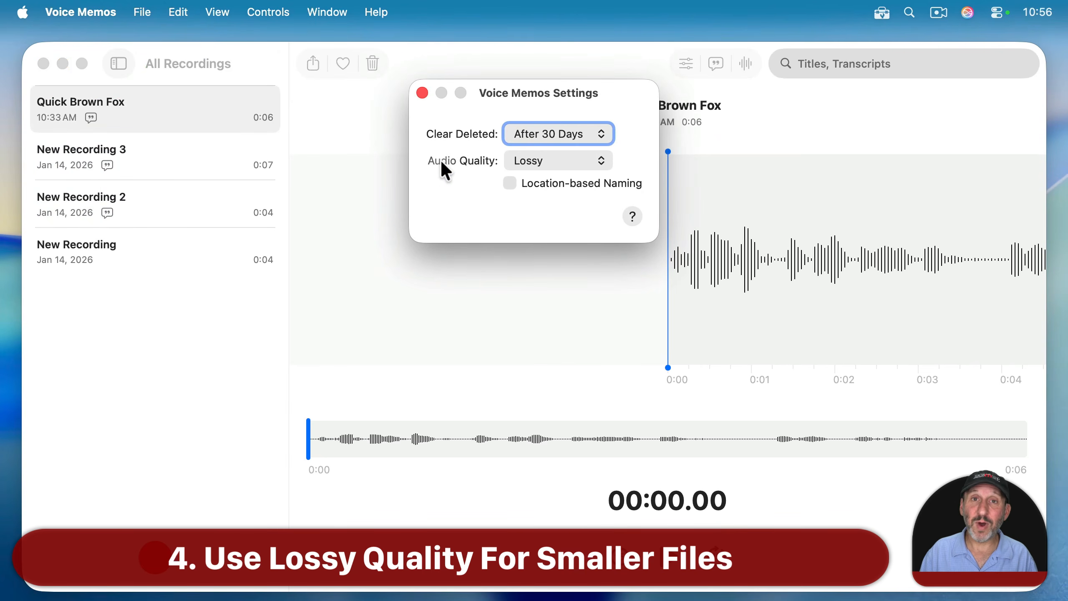
left_click(546, 162)
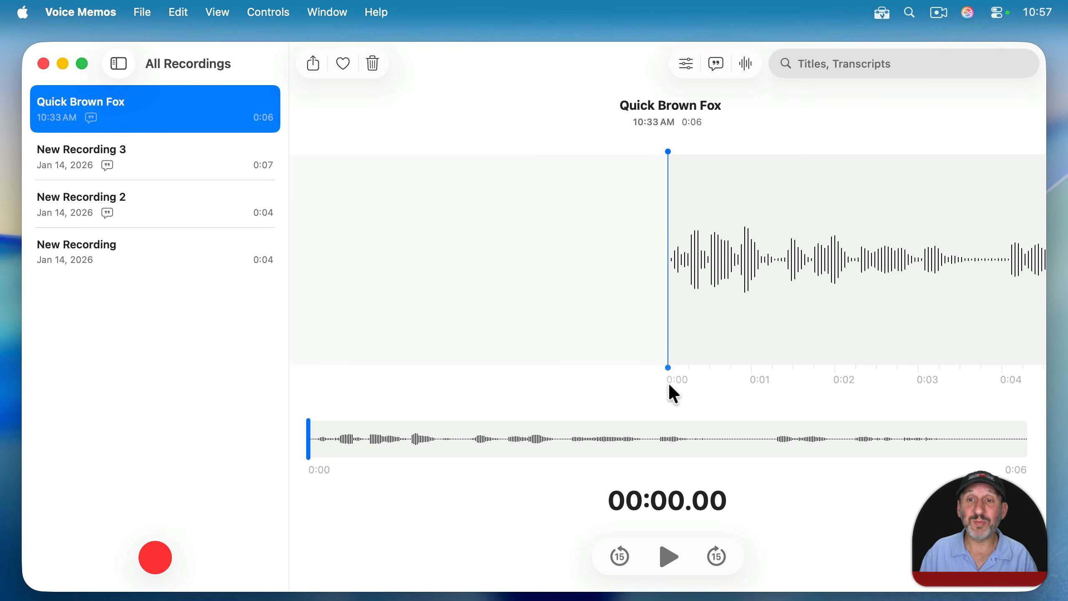
- Turn on Enhance Recording in the playback options of the Quick Brown Fox recording, keeping the default playback speed
left_click(687, 64)
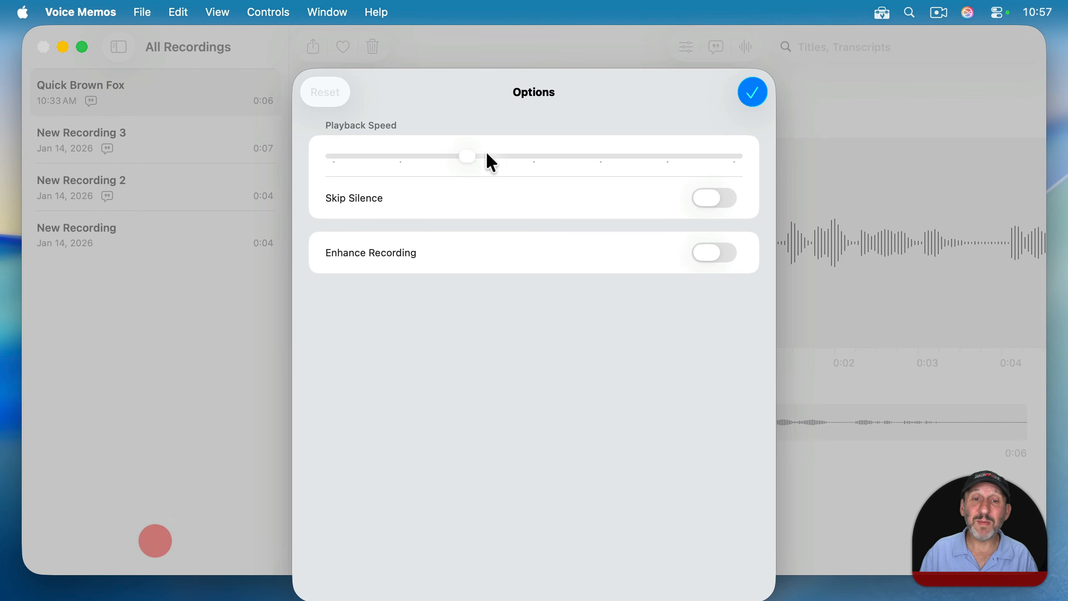
mouse_move(466, 155)
left_mouse_down()
mouse_move(689, 160)
mouse_move(399, 162)
mouse_move(463, 163)
left_mouse_up()
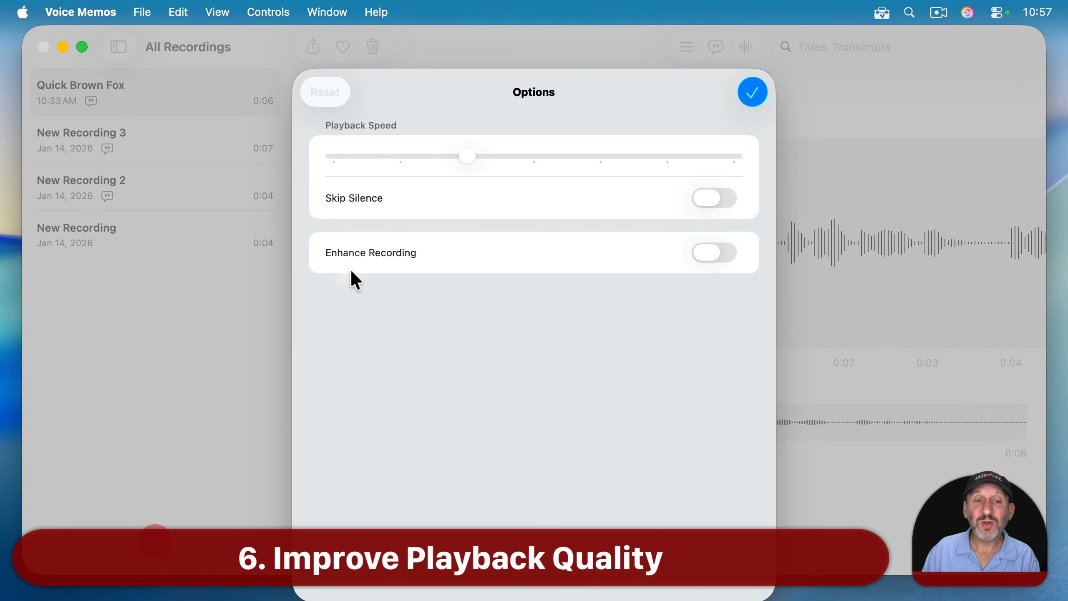
left_click(720, 253)
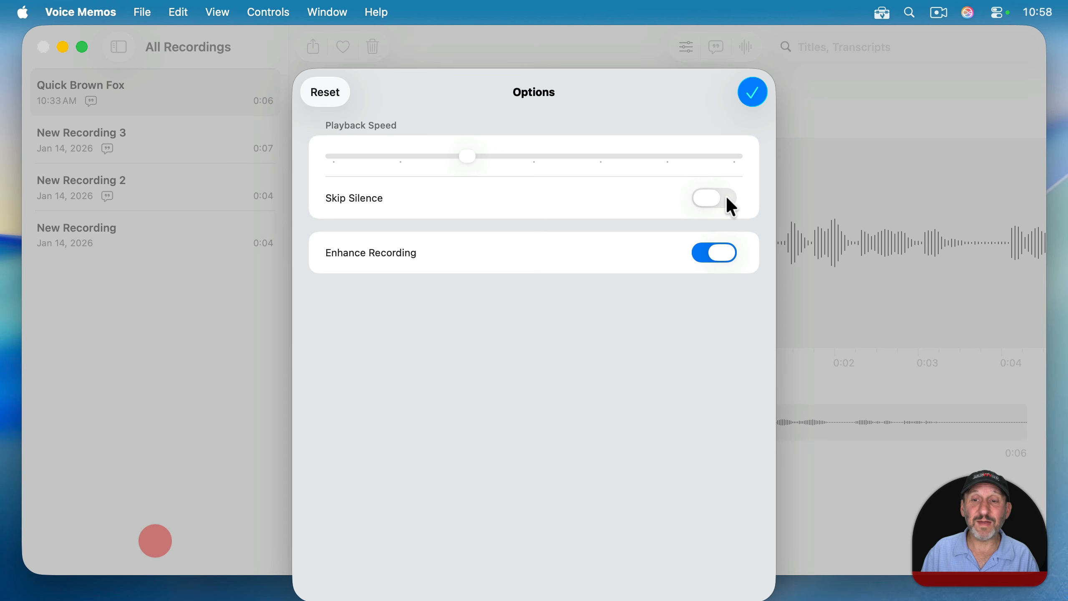
left_click(753, 93)
- Scrub through the Quick Brown Fox waveform to about 2.6 seconds and play the recording
scroll(798, 225, "right", 1)
scroll(795, 222, "right", 5)
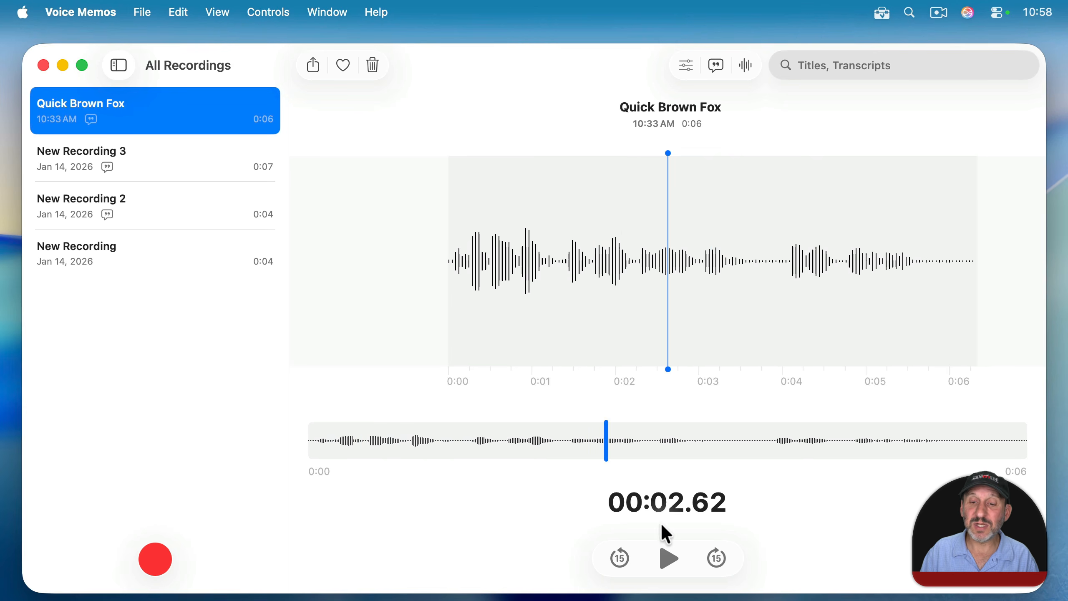
left_click(667, 559)
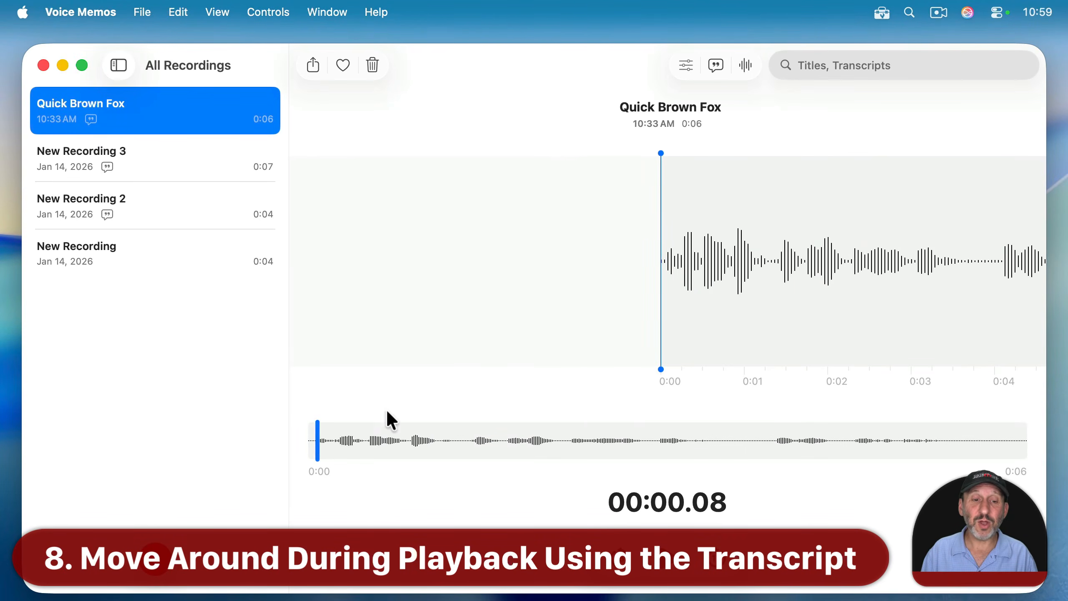
- Return the playhead to the start, show the transcript and jump to the word "lazy" in it
left_click_drag(317, 438, 280, 428)
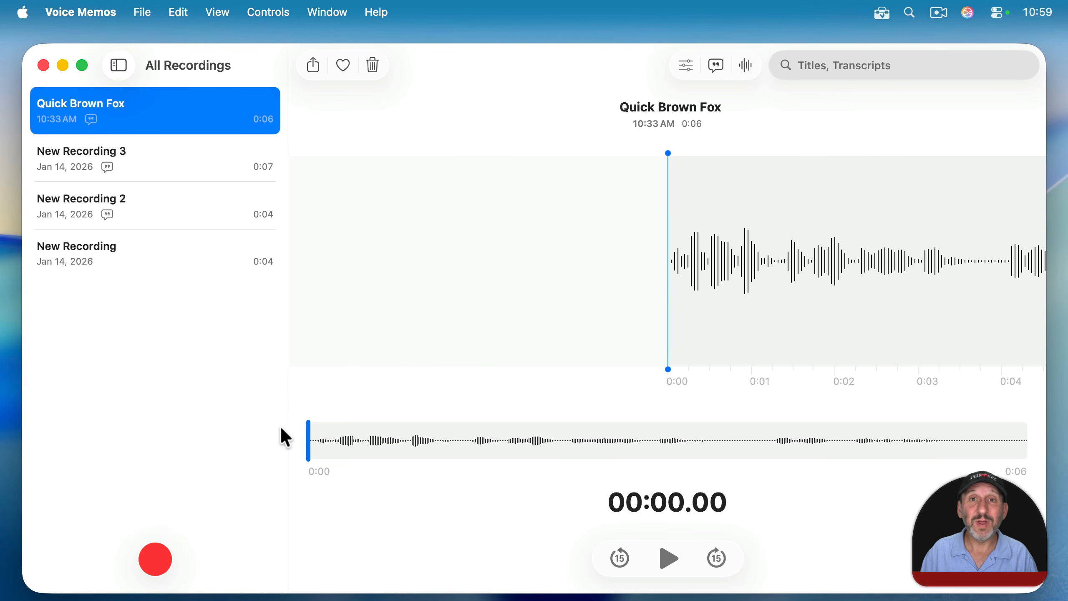
left_click(713, 66)
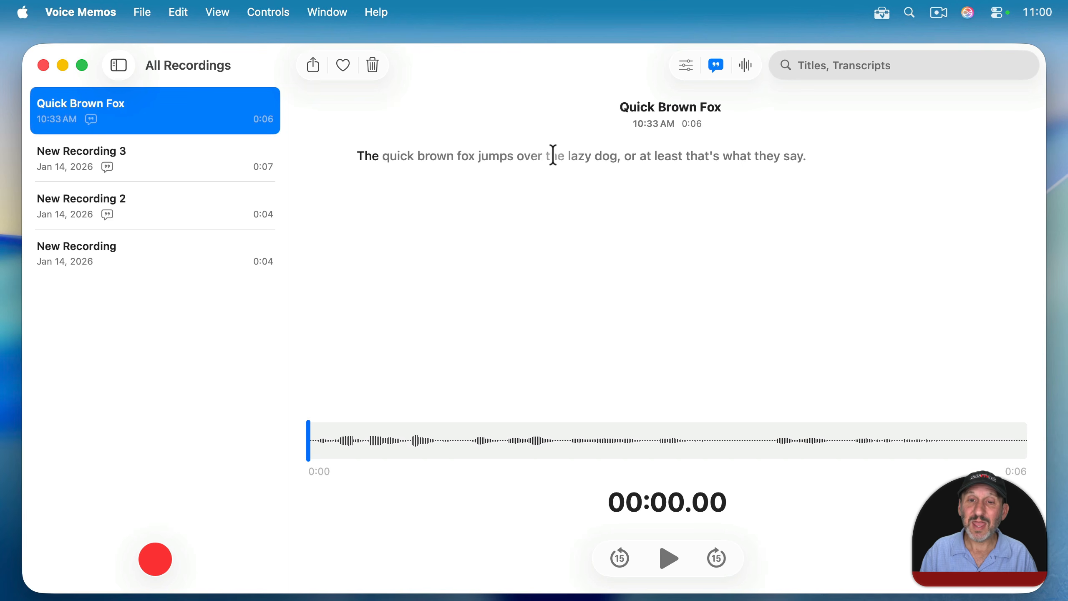
left_click(579, 160)
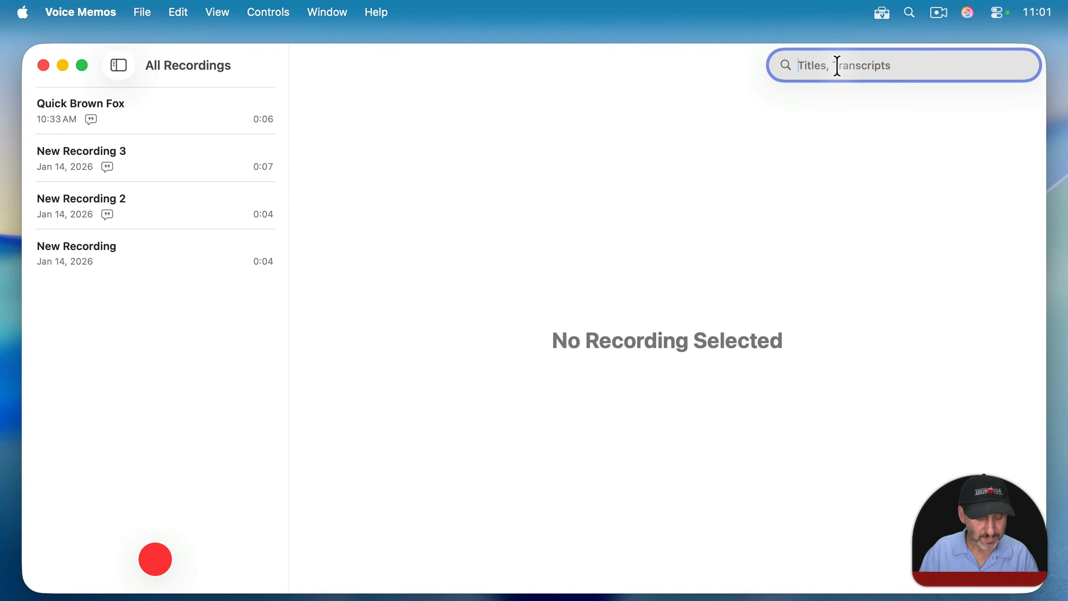
- Search titles and transcripts for "fox" and for "quick", and show the transcript of New Recording 3
type("fox")
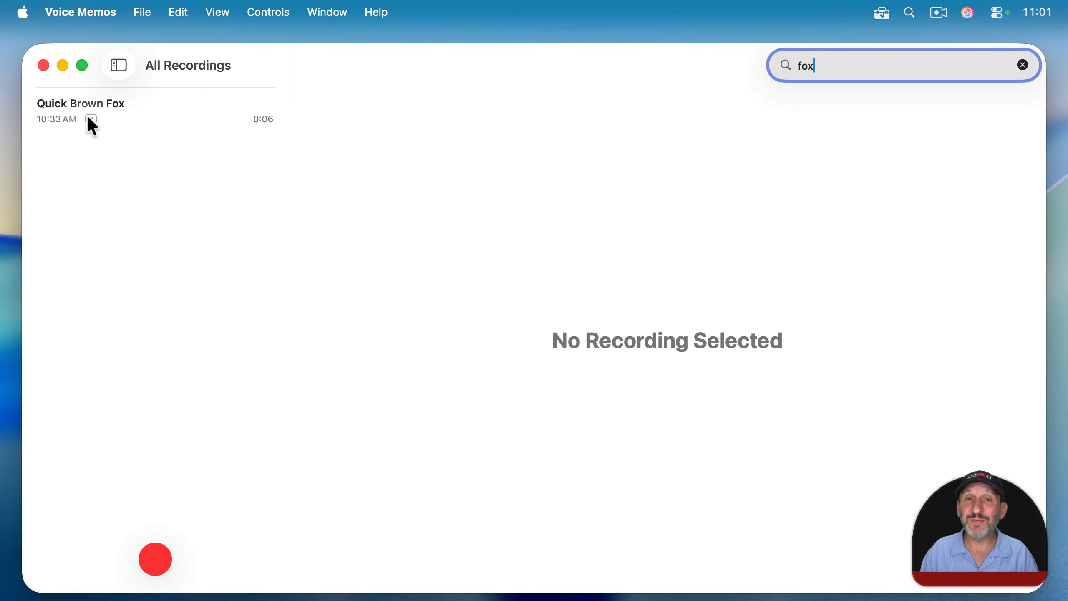
left_click_drag(822, 65, 767, 65)
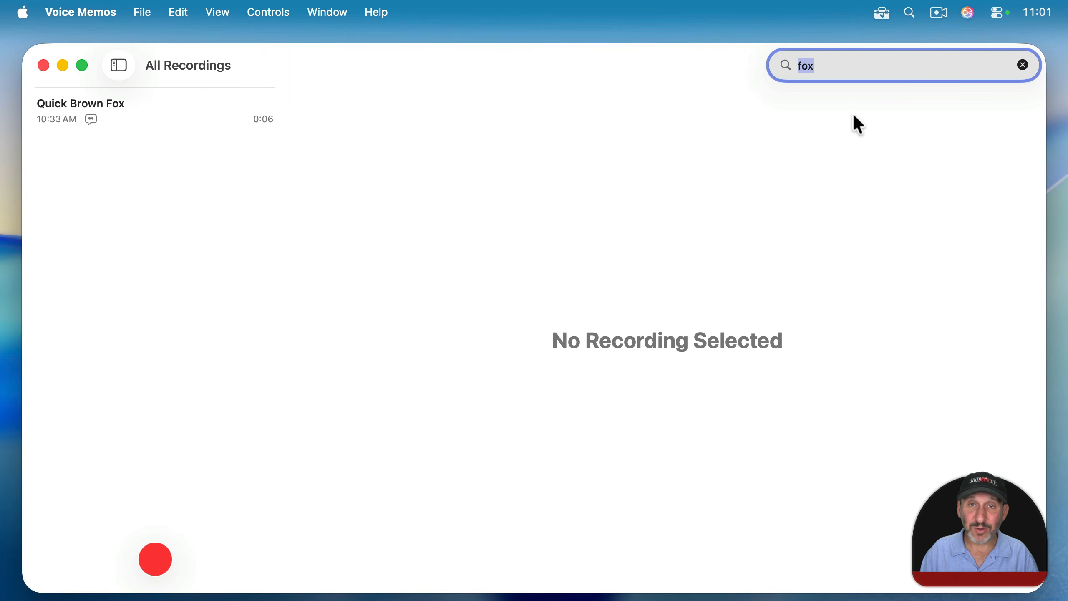
type("quick")
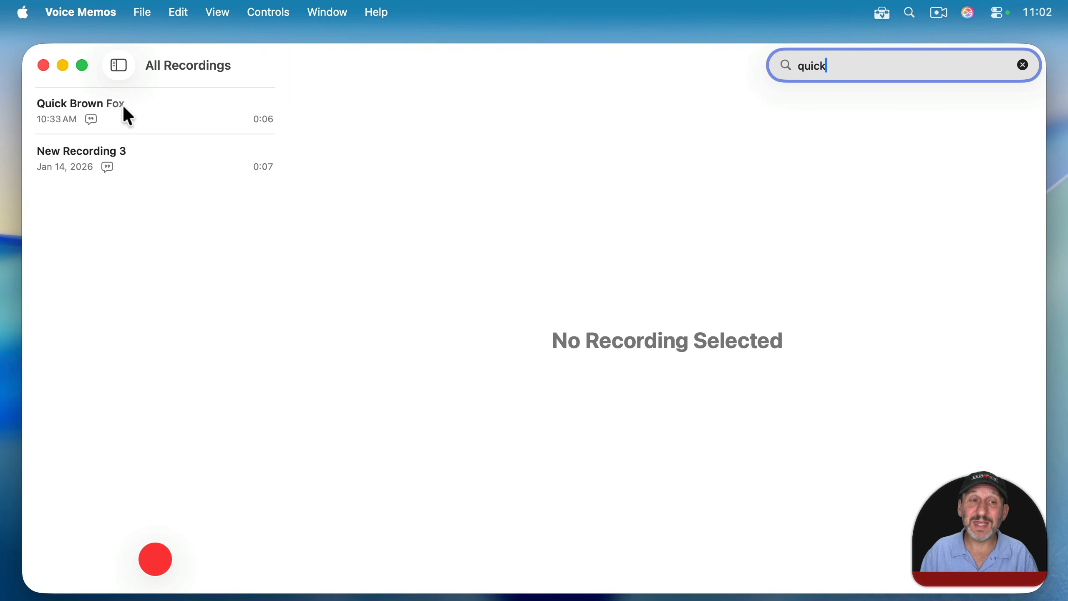
left_click(71, 166)
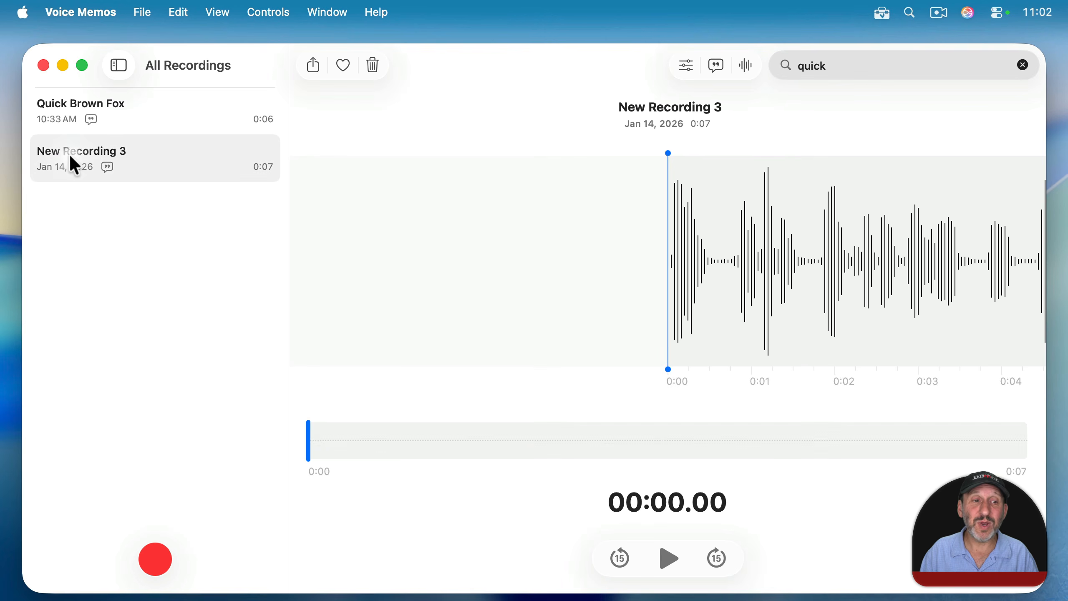
left_click(712, 68)
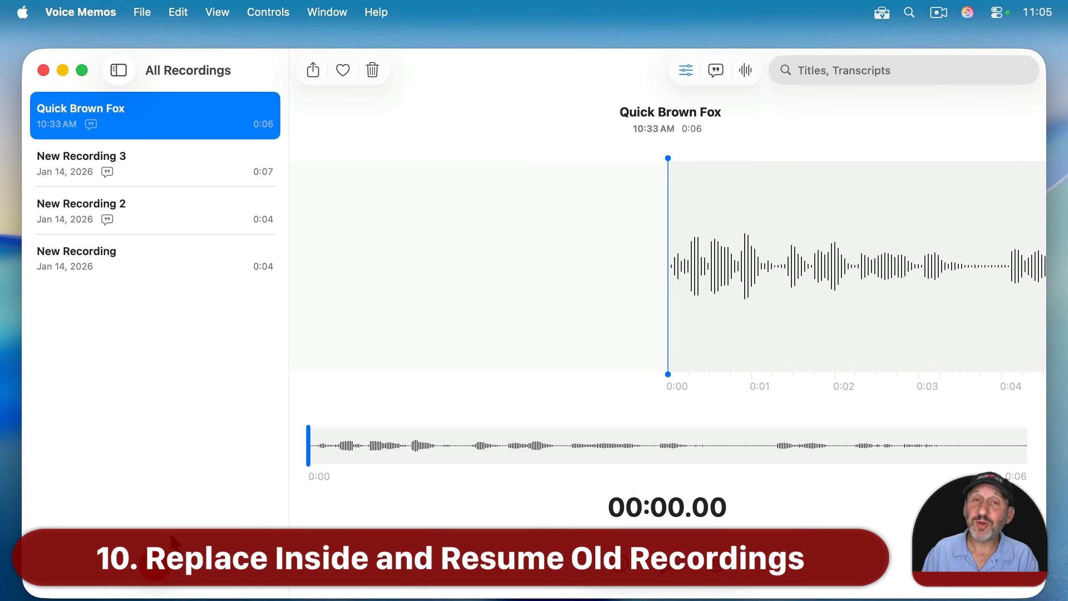
- Record a new voice memo, pause it at about 2.5 seconds, and resume recording until about 5.7 seconds
left_click(159, 572)
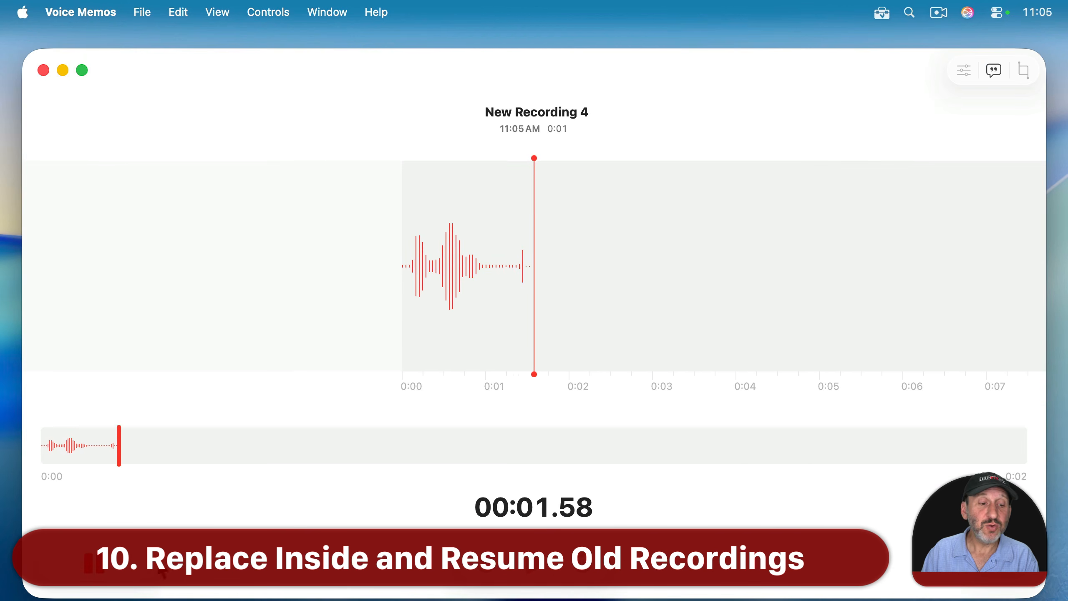
left_click(88, 562)
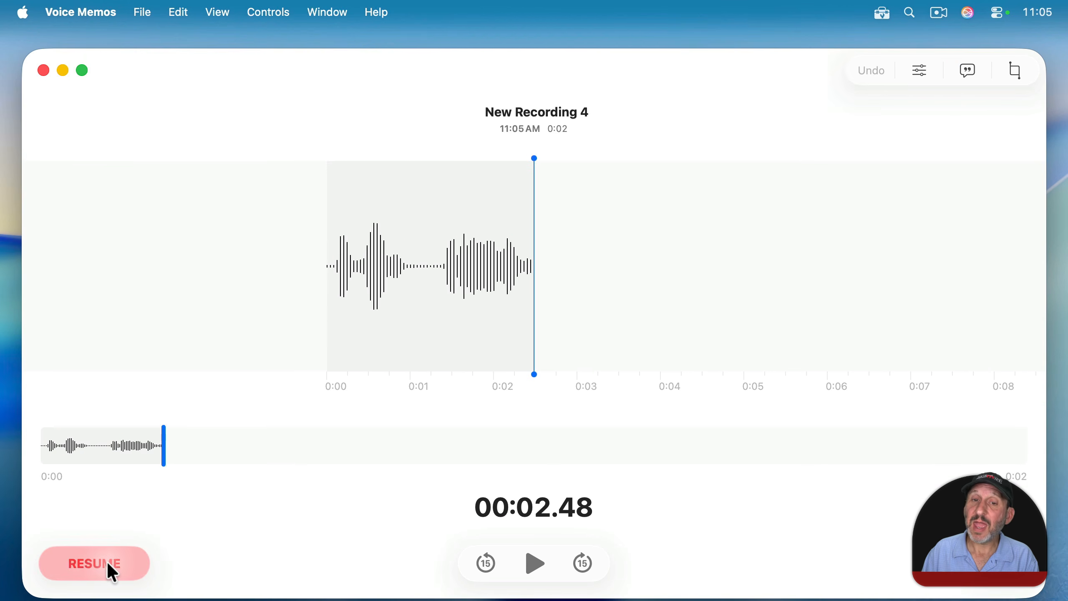
left_click(96, 563)
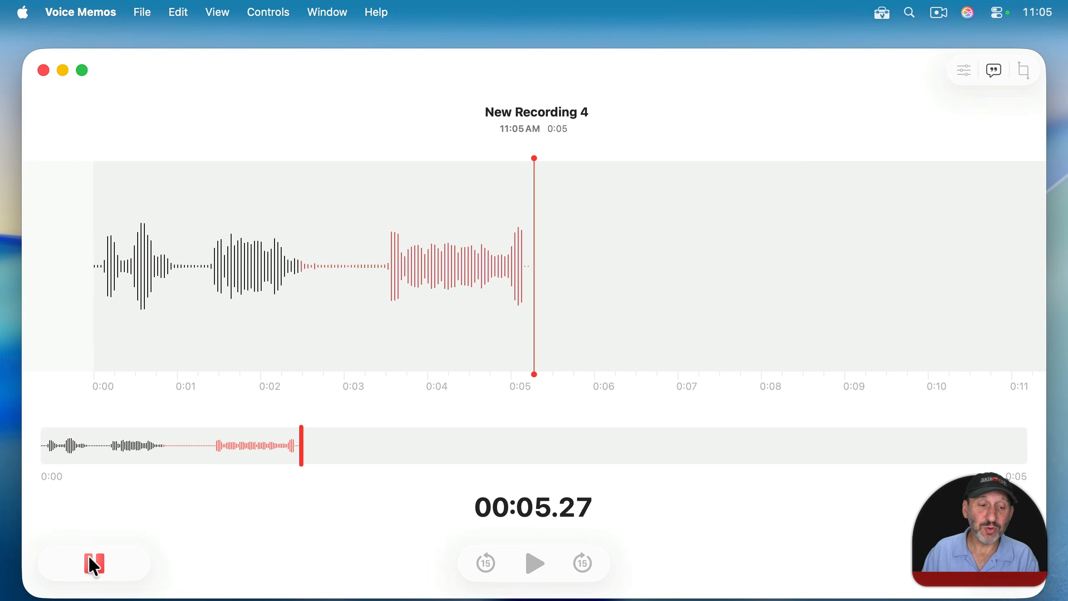
left_click(89, 557)
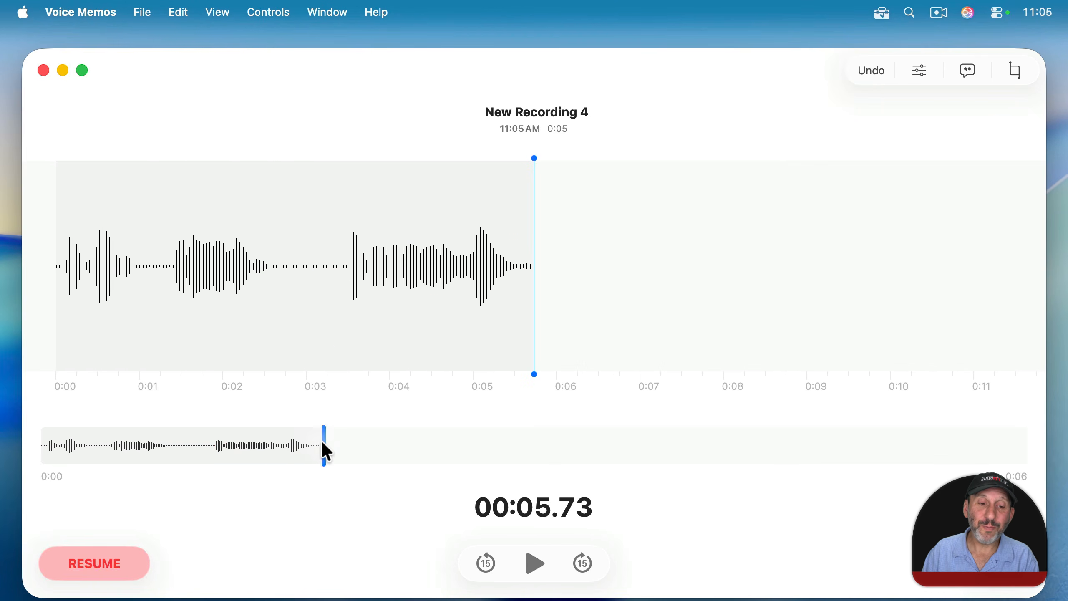
- Move the new memo's playhead back to about 2.6 seconds and replace the audio from there with a new take
left_click_drag(322, 442, 168, 446)
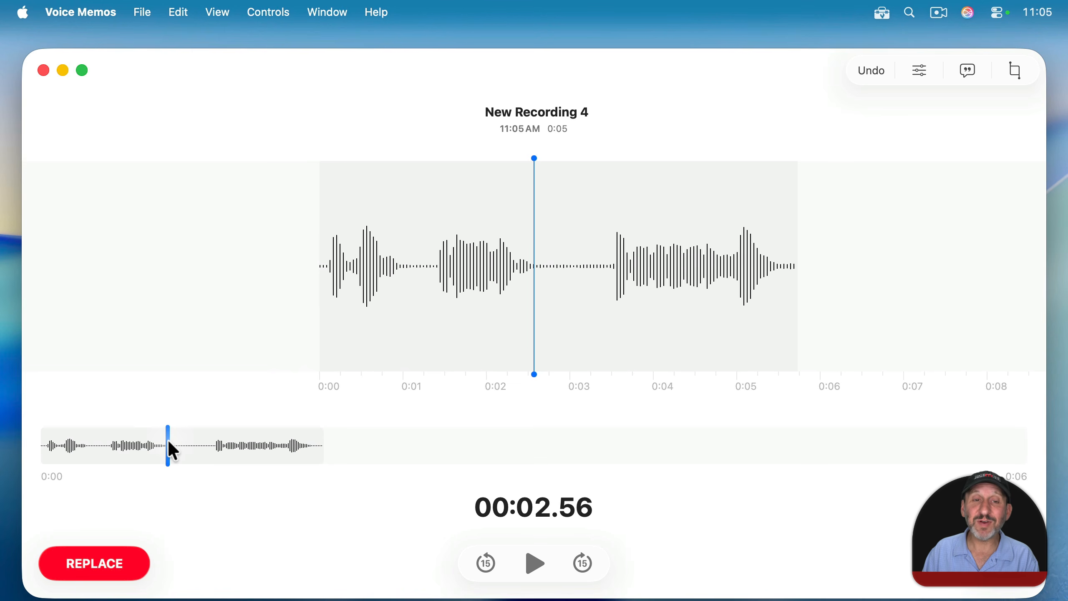
left_click(96, 563)
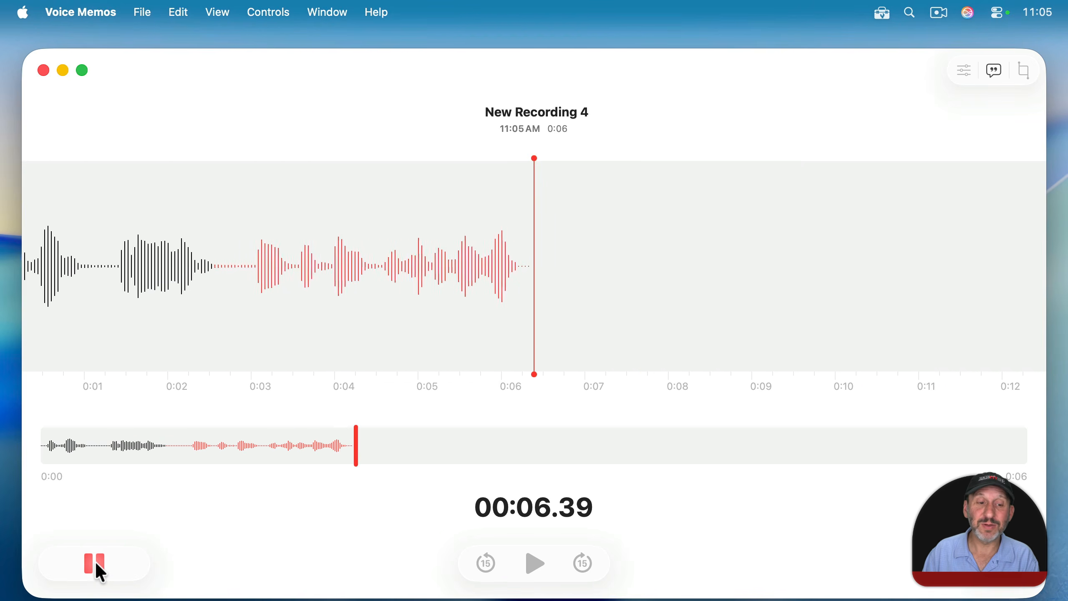
left_click(96, 564)
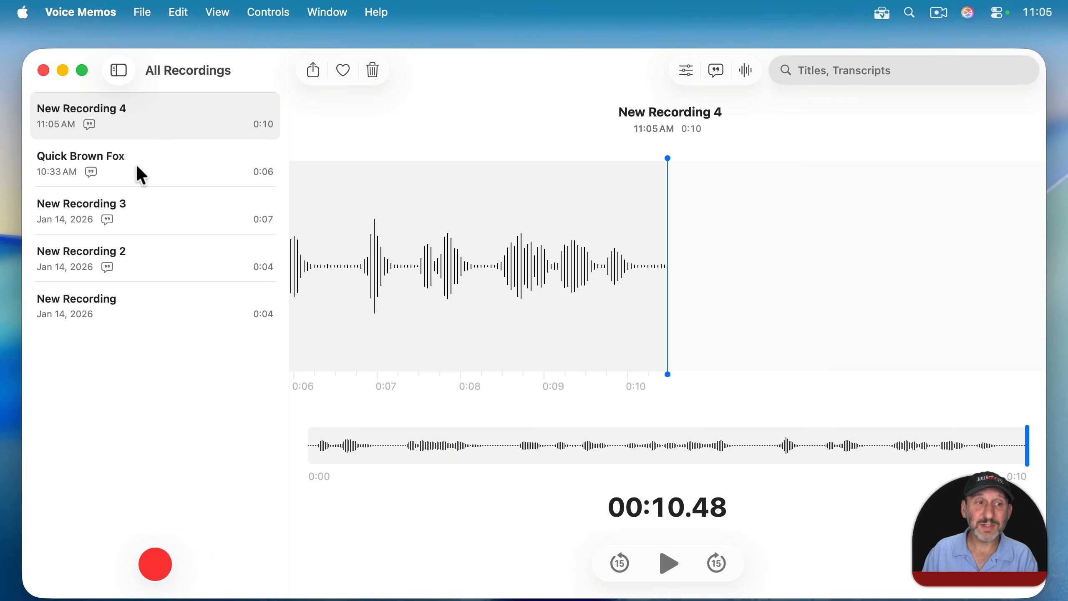
- Open the Quick Brown Fox recording for editing and resume recording at its end, extending it to 12 seconds
left_click(80, 166)
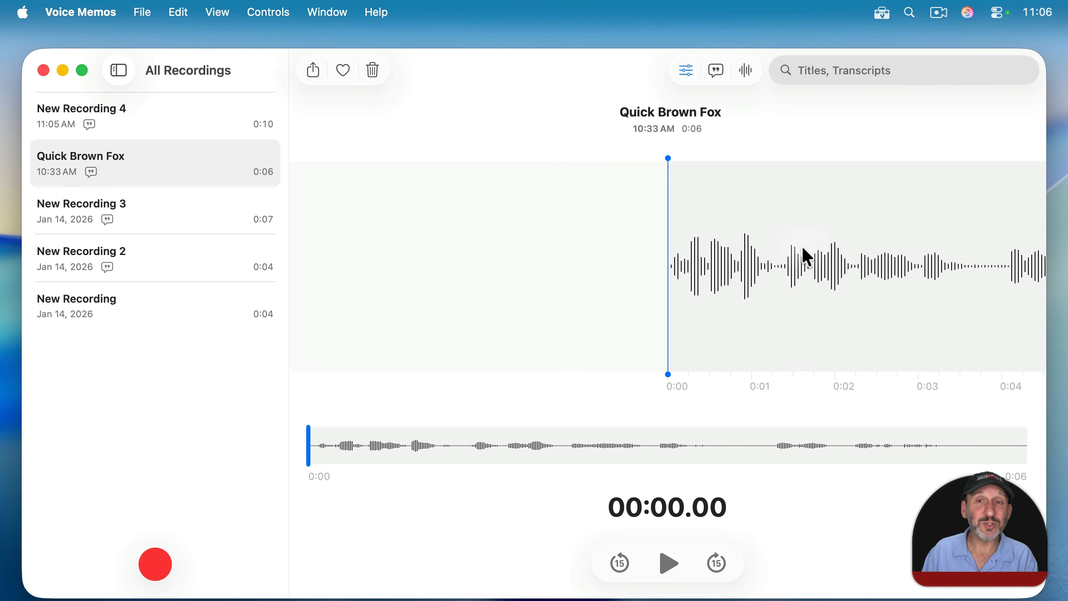
left_click(747, 71)
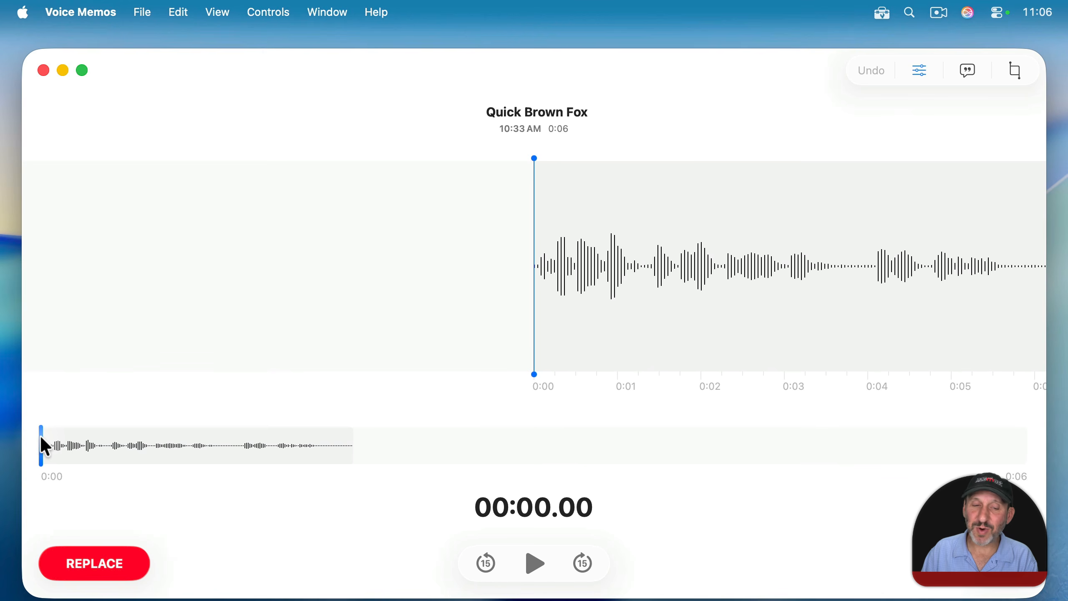
left_click_drag(41, 439, 377, 455)
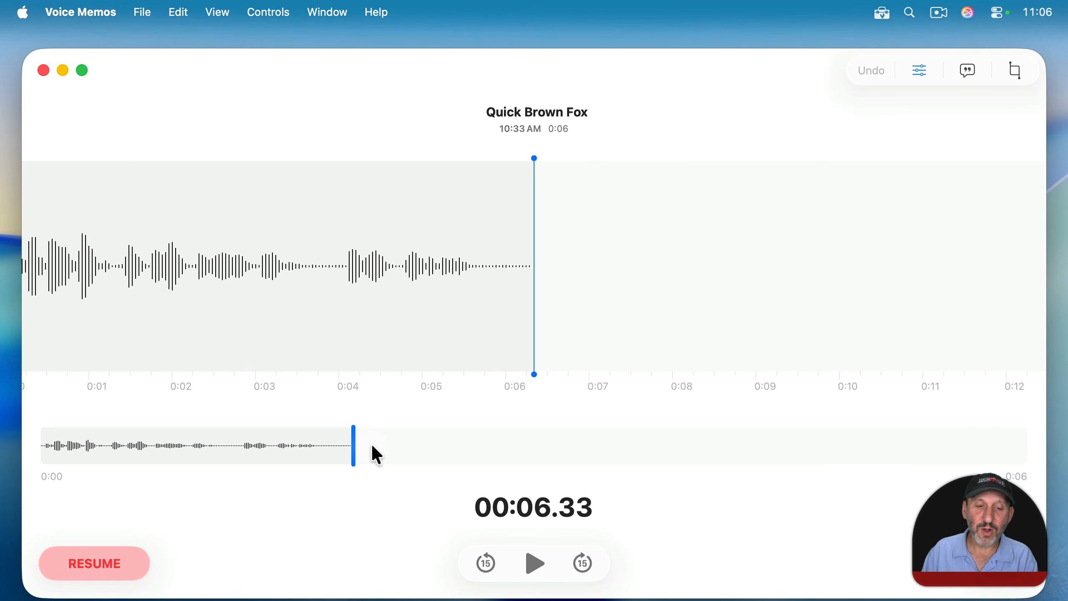
left_click(108, 559)
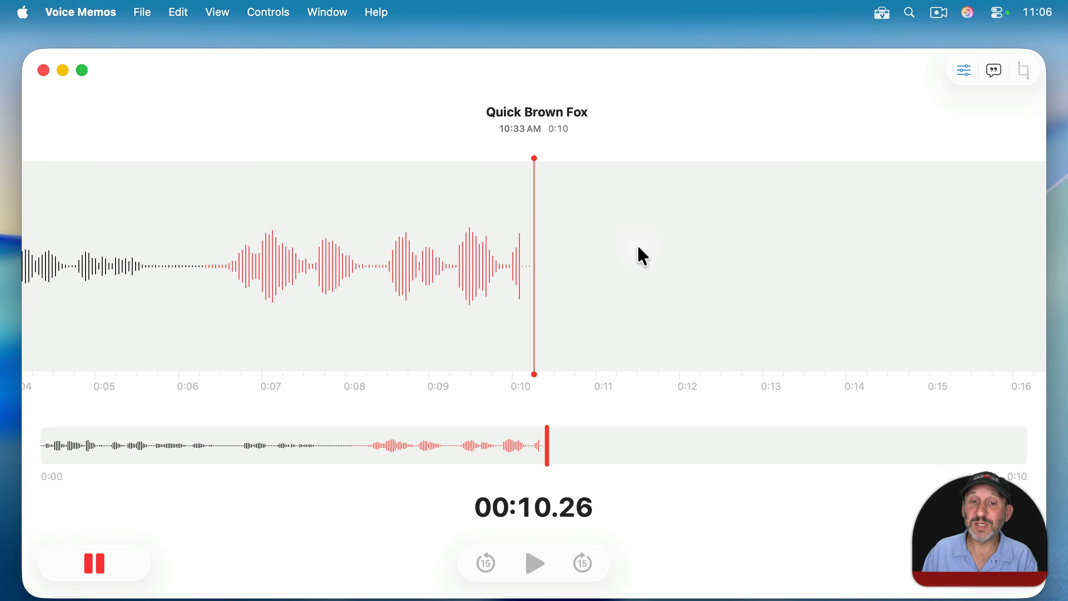
left_click(94, 563)
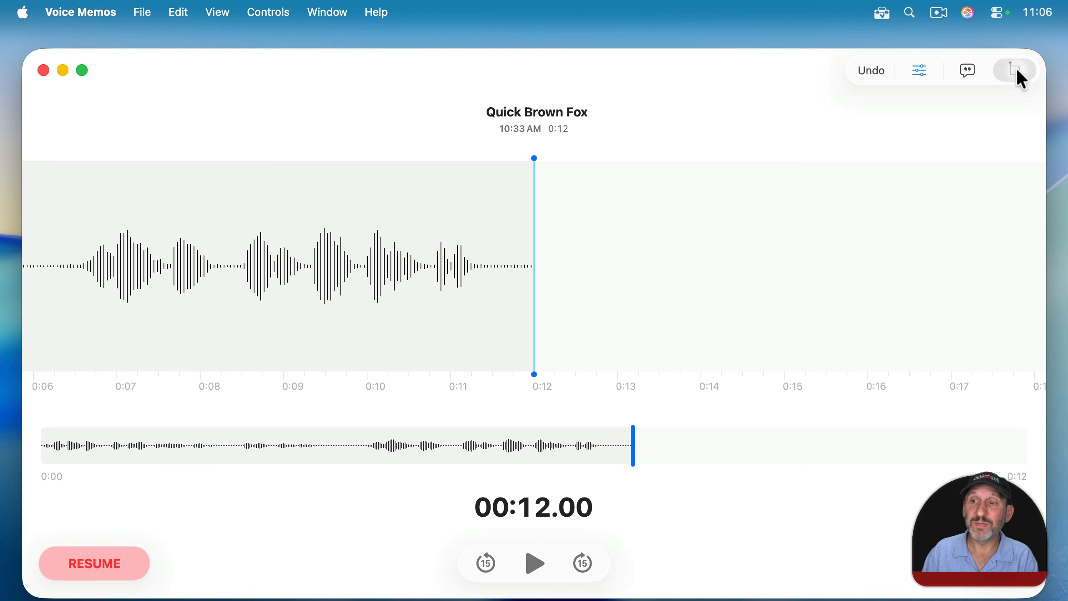
- Delete the section from about 5.8 to 12 seconds of the Quick Brown Fox recording and save over the current recording
left_click(1015, 67)
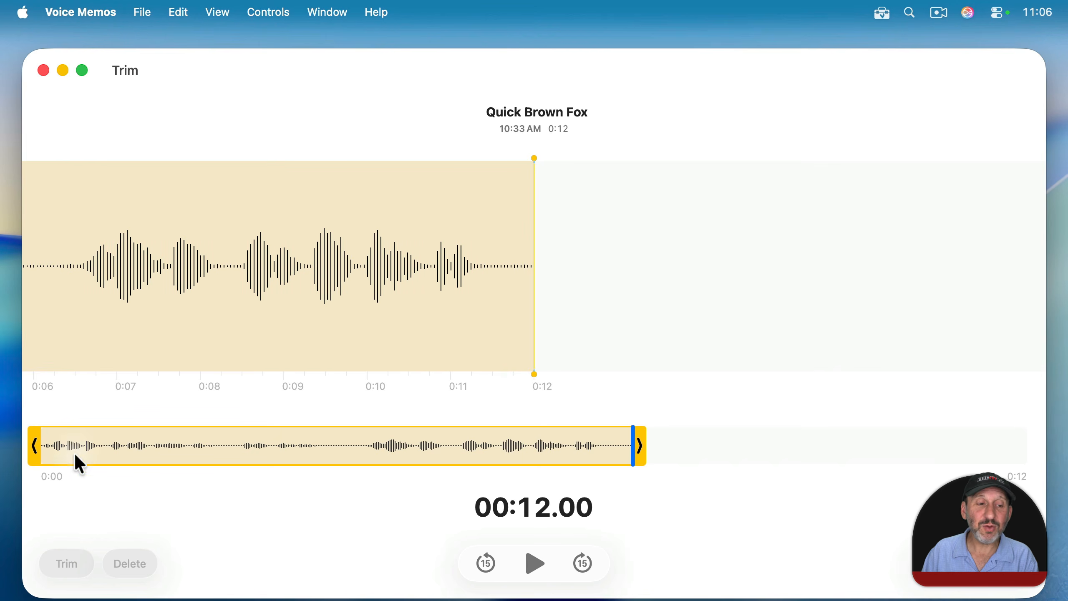
left_click_drag(29, 453, 318, 448)
left_click(628, 450)
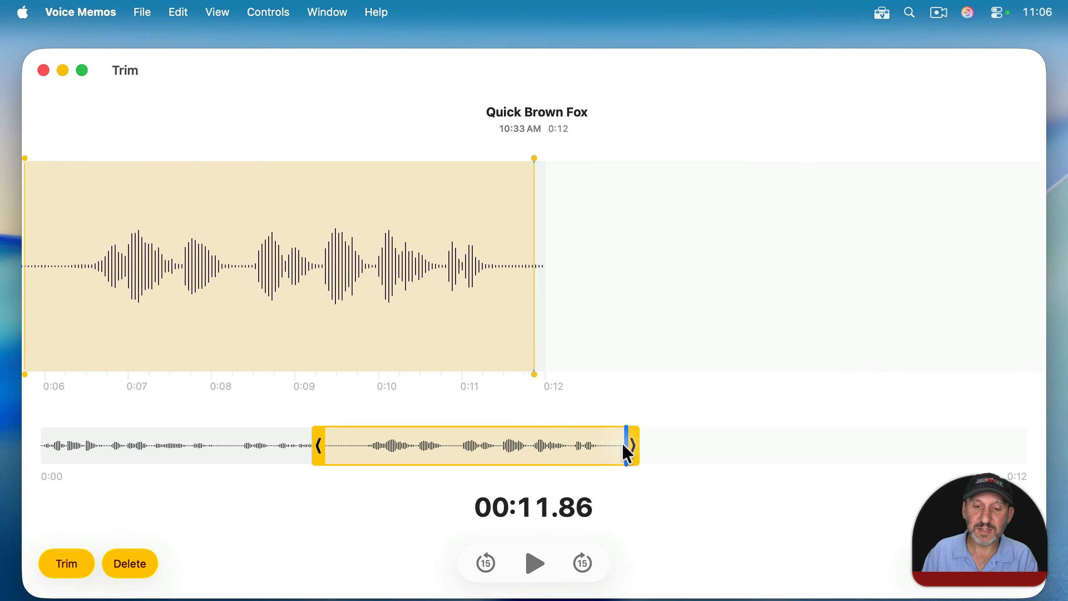
left_click_drag(629, 452, 644, 453)
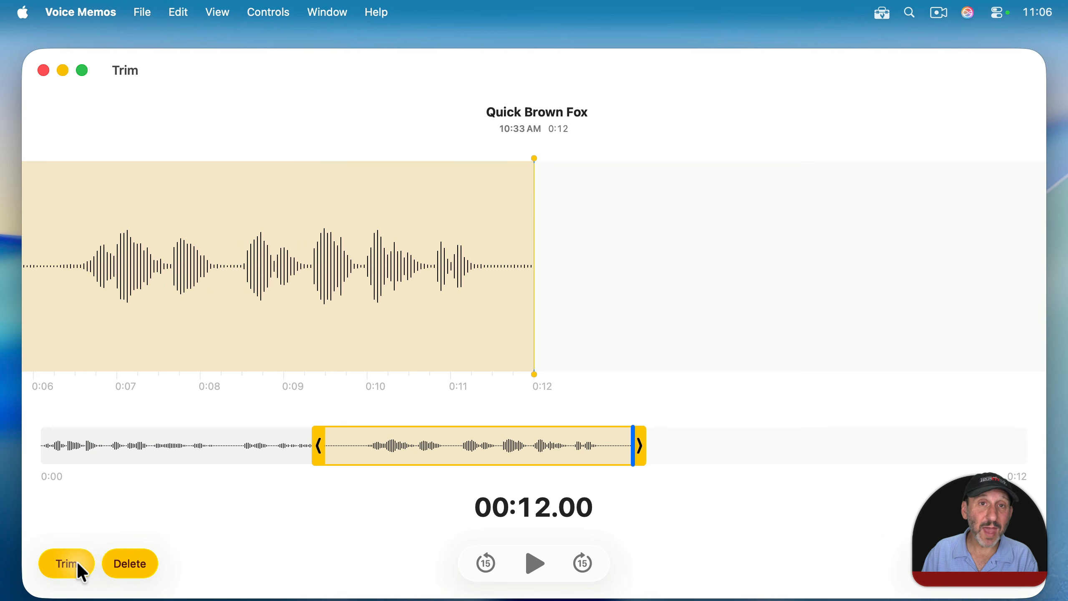
left_click(130, 553)
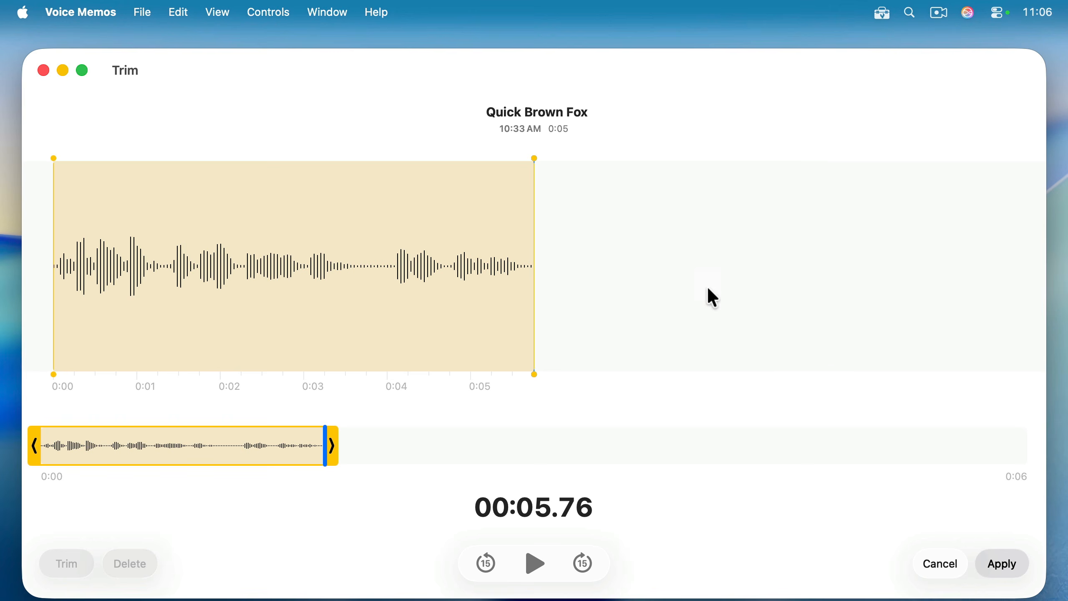
left_click(997, 572)
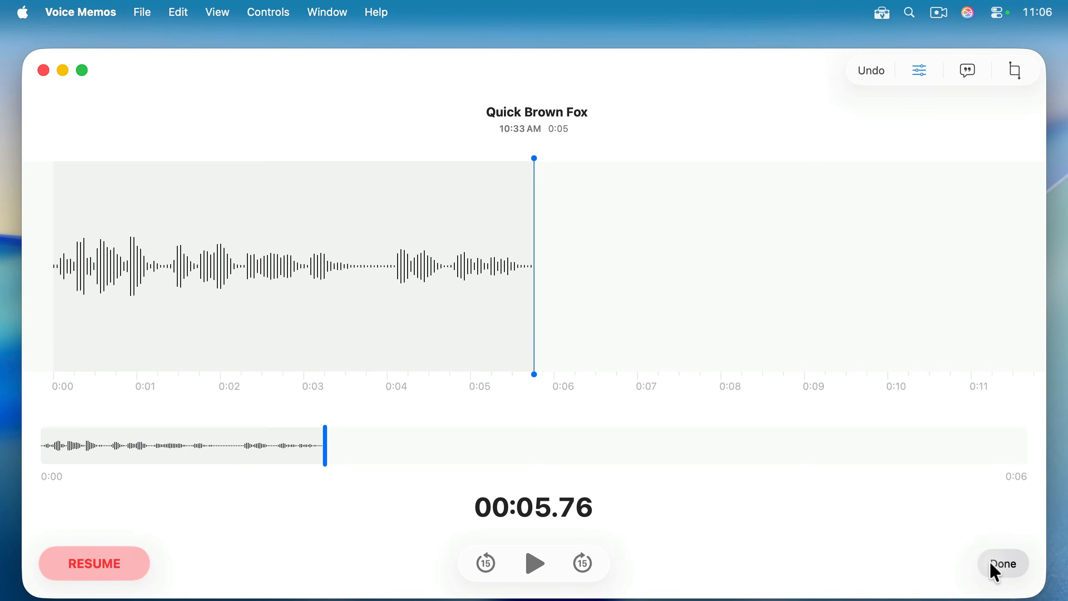
left_click(993, 561)
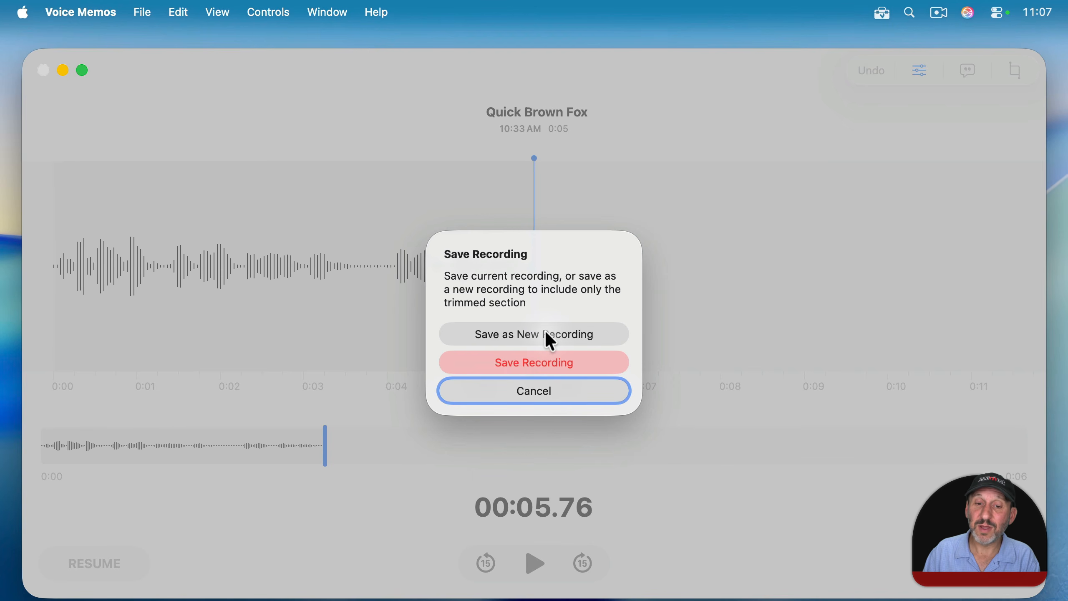
left_click(531, 364)
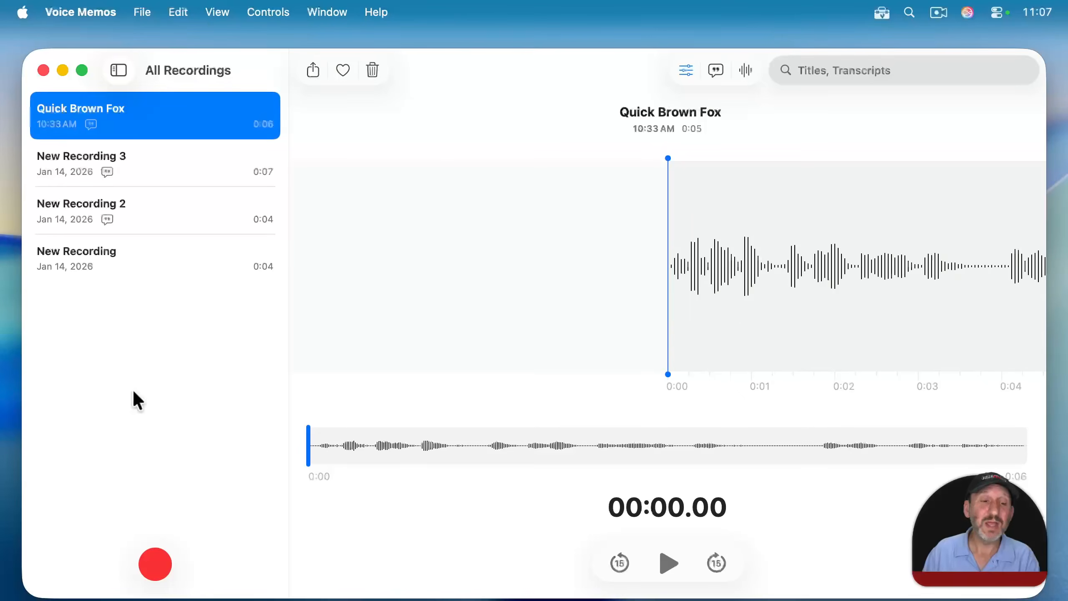
- Trim Quick Brown Fox to the section from about 2.2 to 3.5 seconds, save it as a new recording, and compare it with the original
left_click(746, 71)
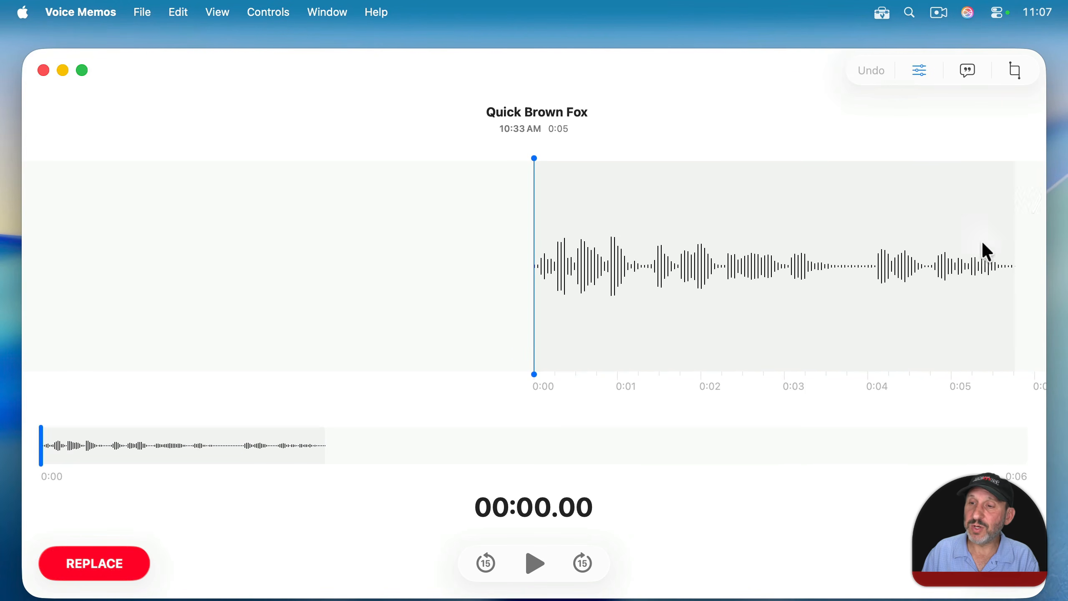
left_click(1016, 71)
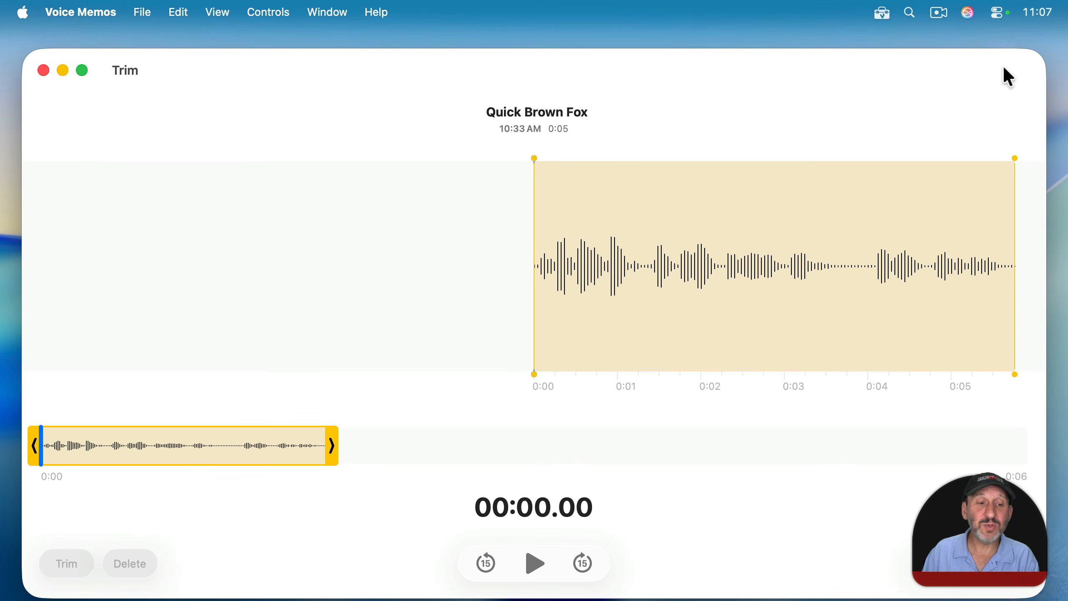
left_click_drag(32, 443, 142, 440)
left_click_drag(327, 441, 219, 442)
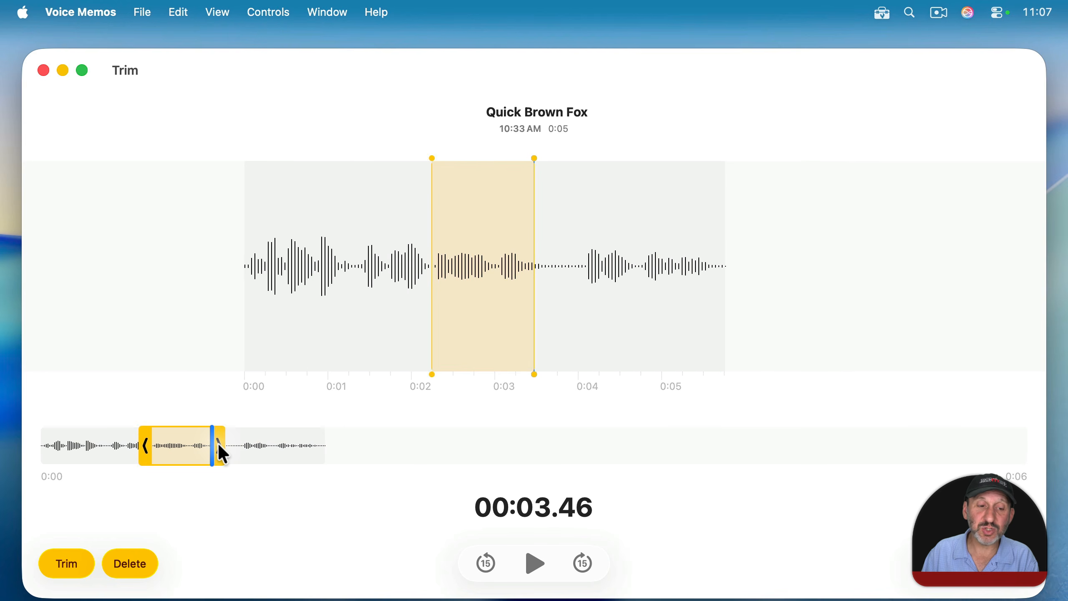
left_click(68, 564)
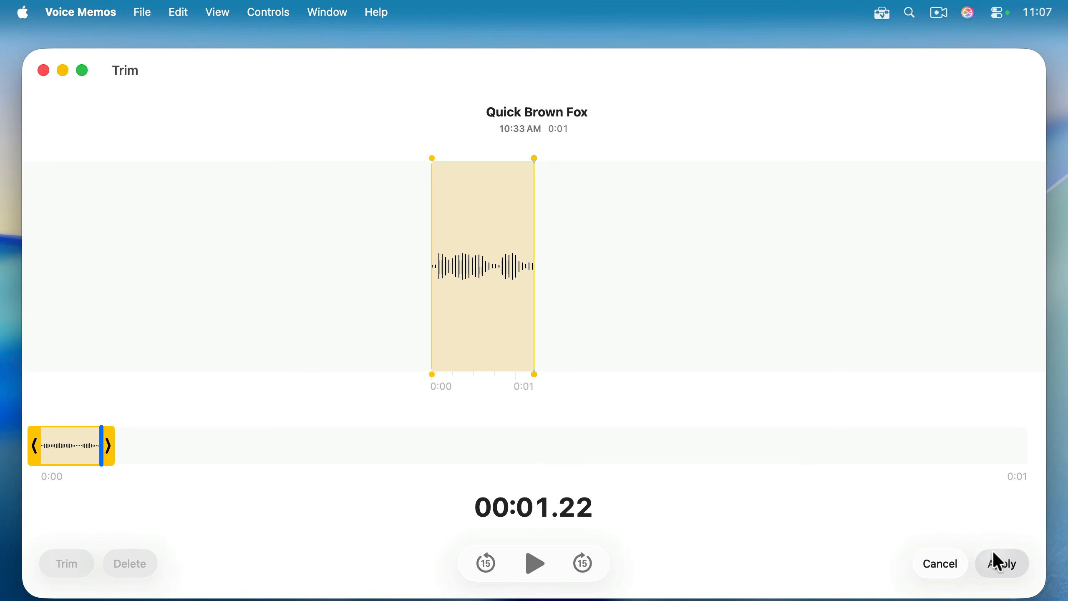
left_click(1011, 565)
left_click(1010, 565)
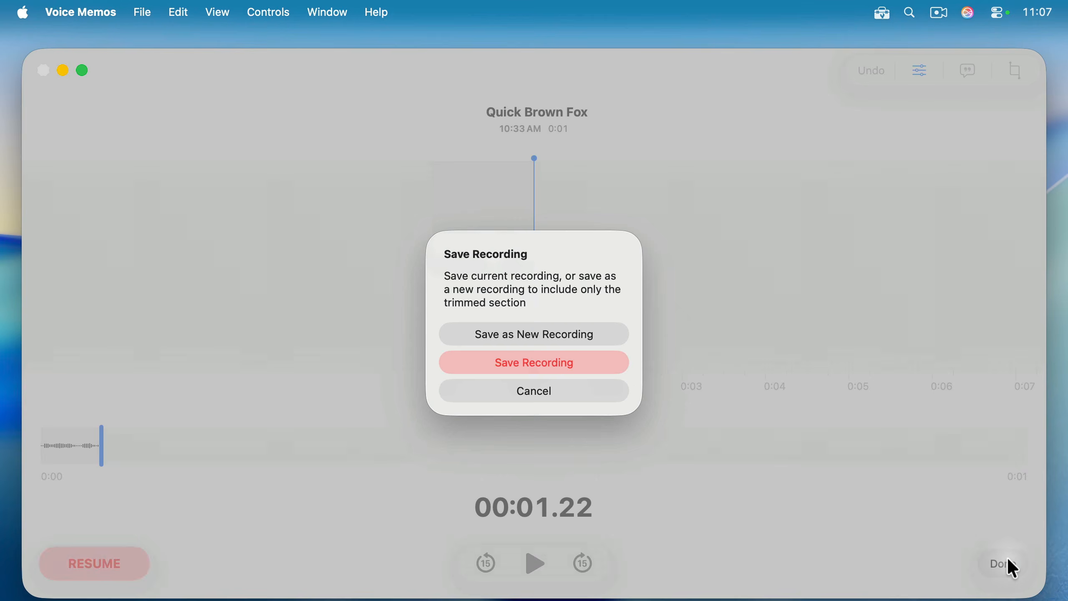
left_click(524, 334)
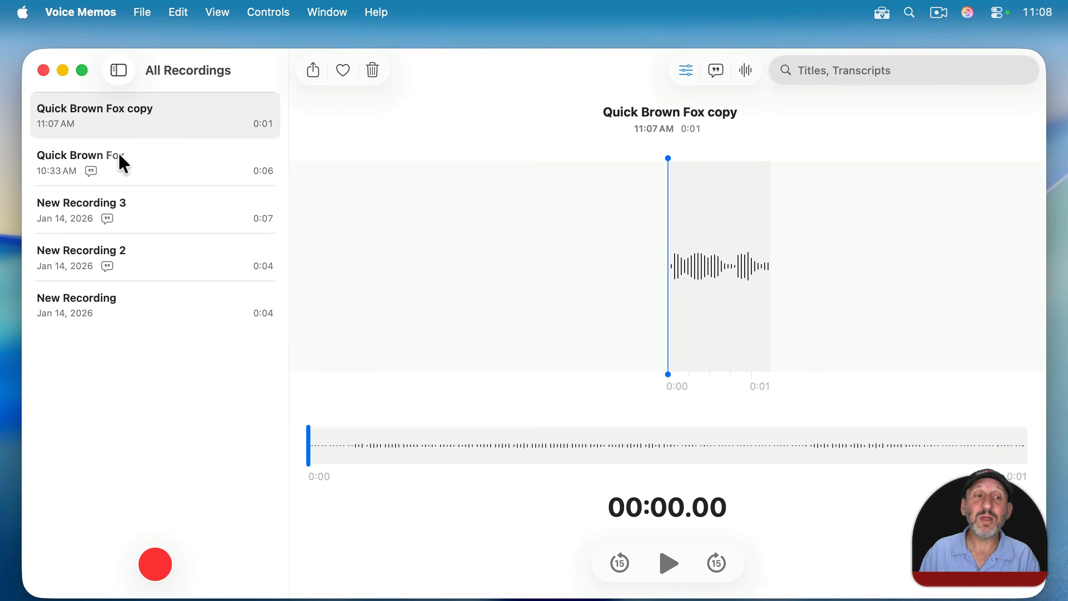
left_click(169, 171)
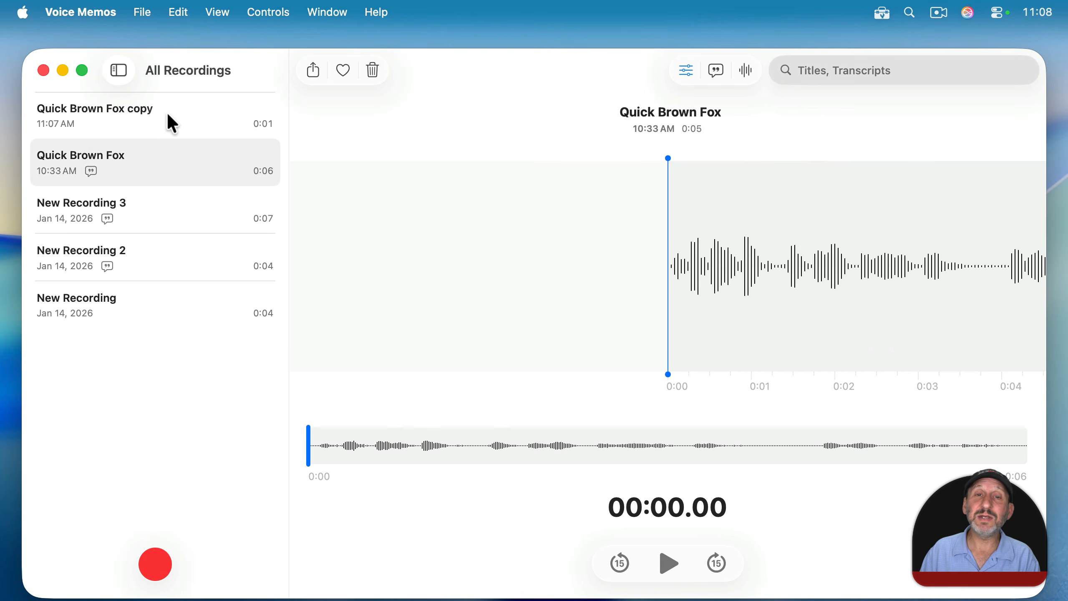
left_click(171, 123)
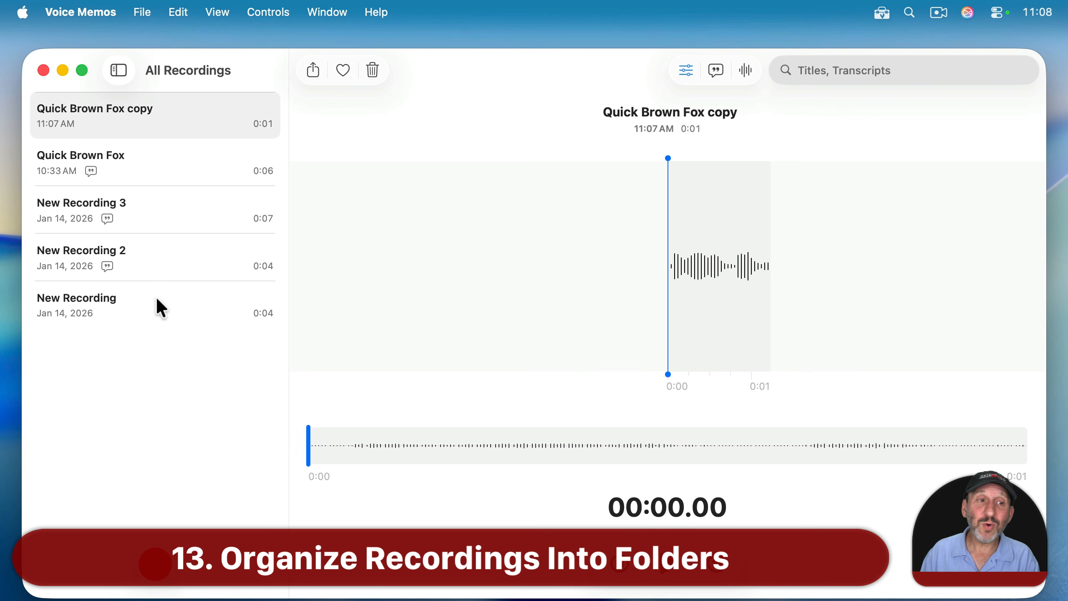
- Show the folder list and add the Quick Brown Fox copy and Quick Brown Fox recordings to the Test folder
left_click(118, 70)
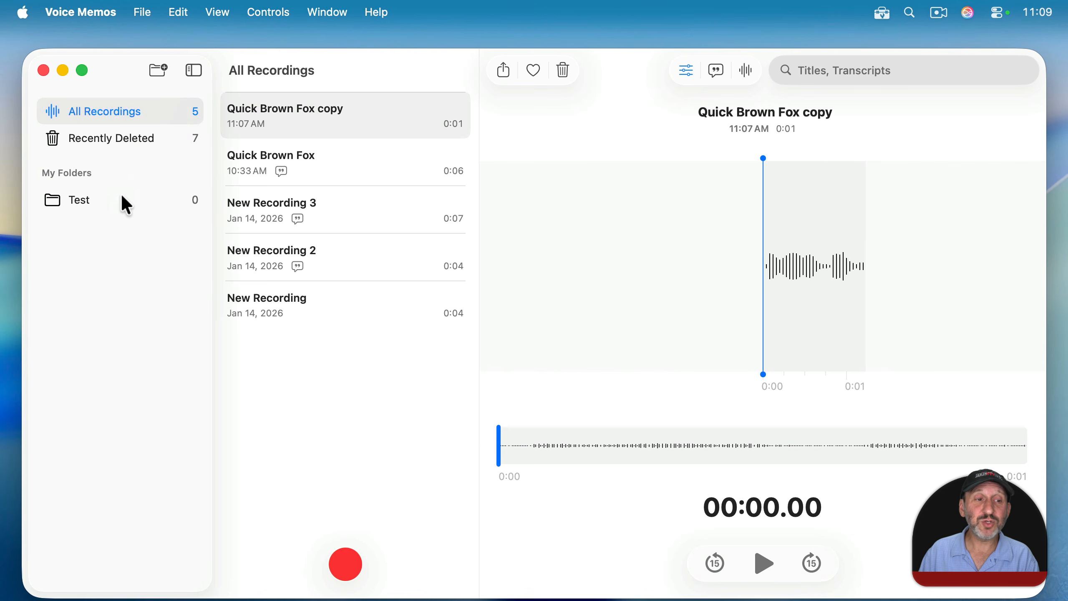
left_click(159, 71)
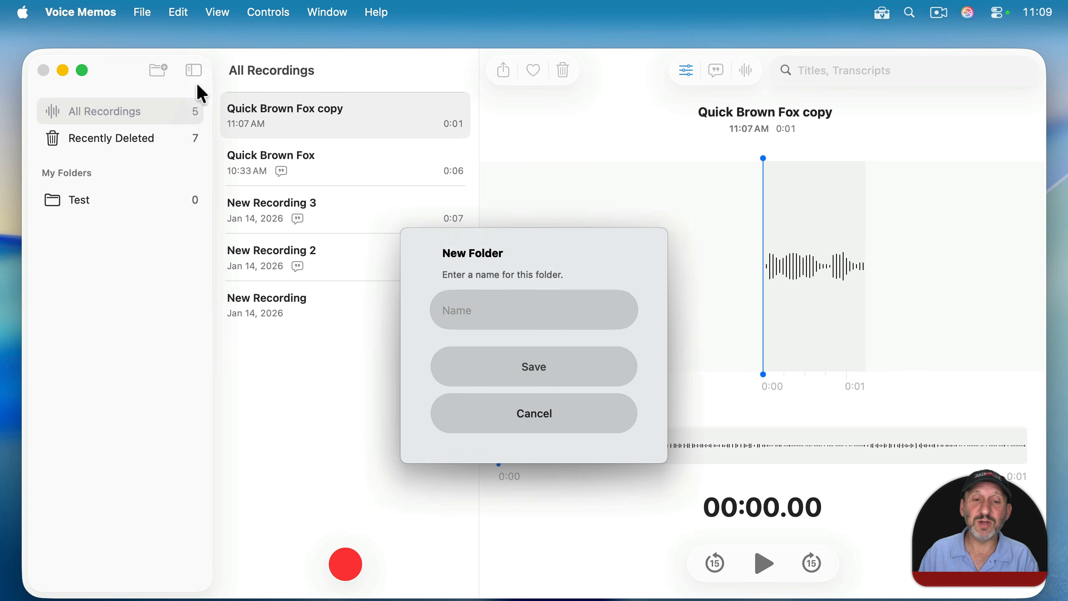
left_click(537, 415)
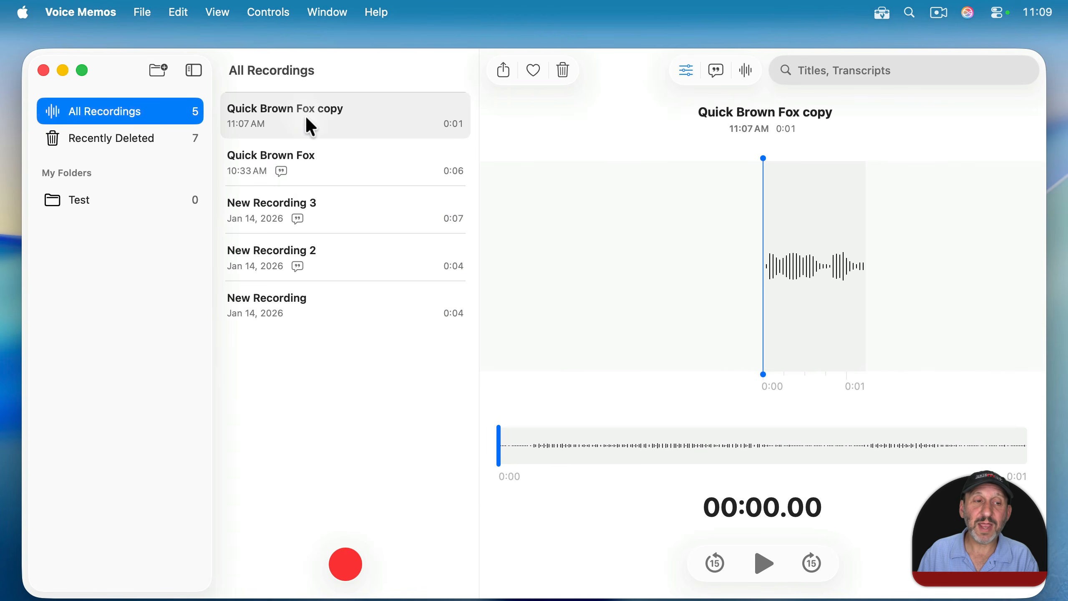
left_click_drag(307, 119, 89, 204)
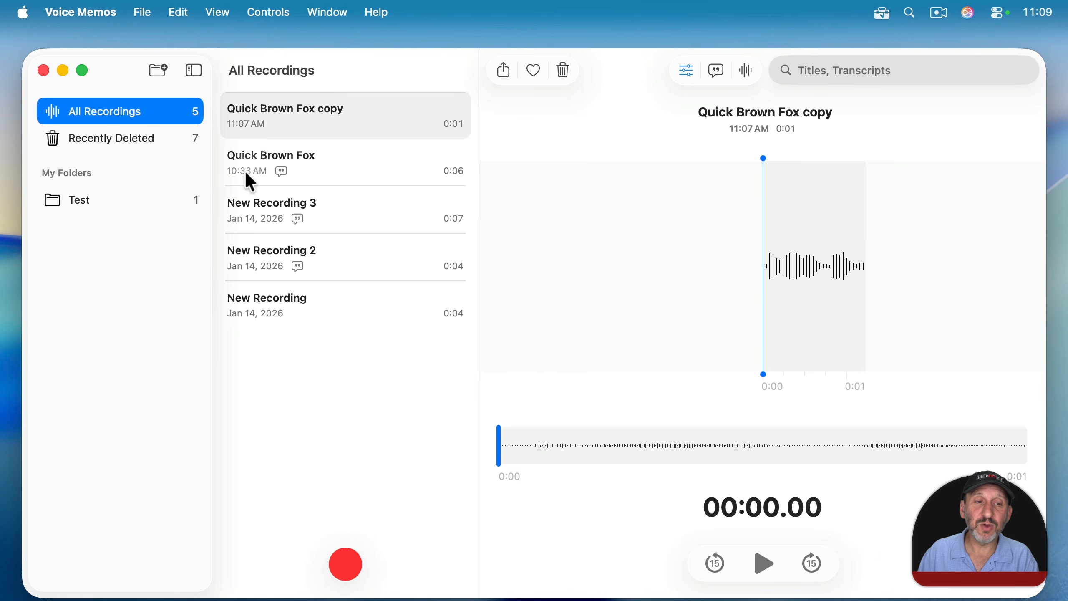
left_click_drag(266, 156, 93, 194)
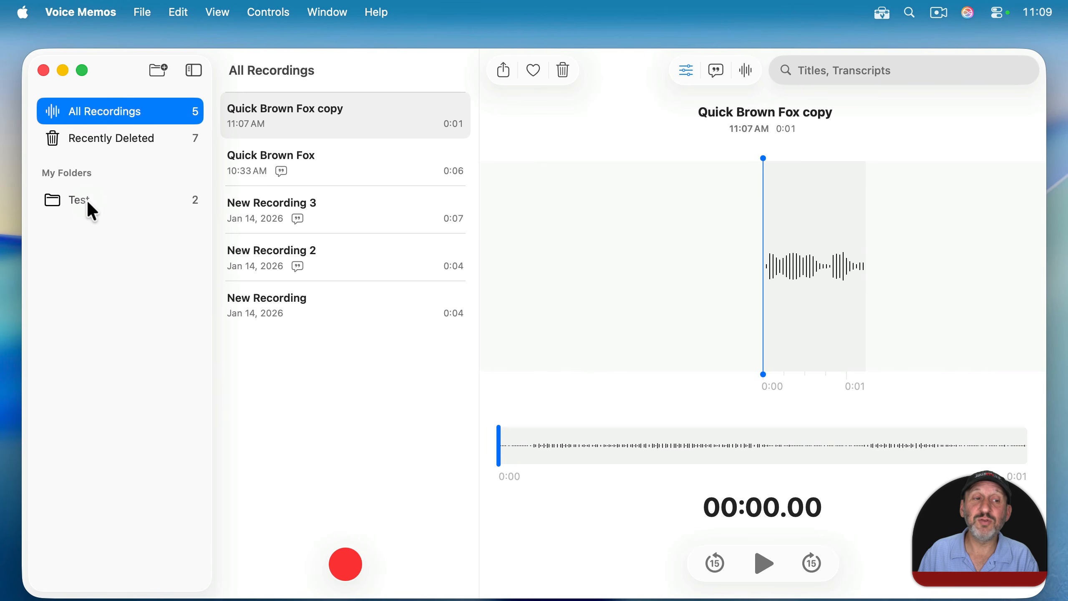
left_click(92, 210)
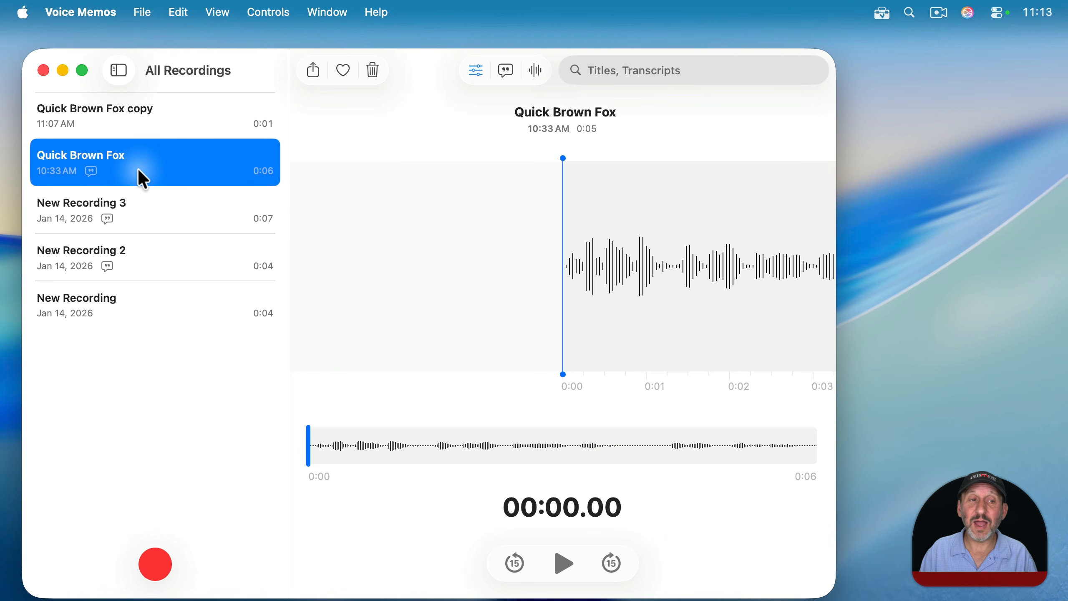
- Export the Quick Brown Fox recording to the desktop as an audio file, open that file in QuickTime Player, and quit the player
left_click_drag(138, 169, 952, 115)
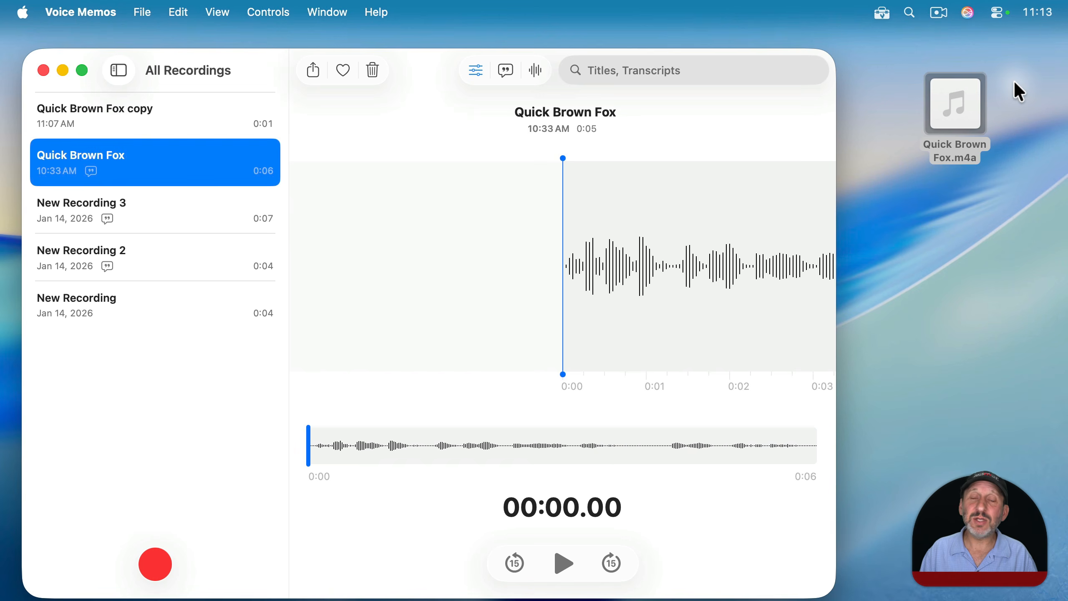
left_click(974, 93)
right_click(964, 83)
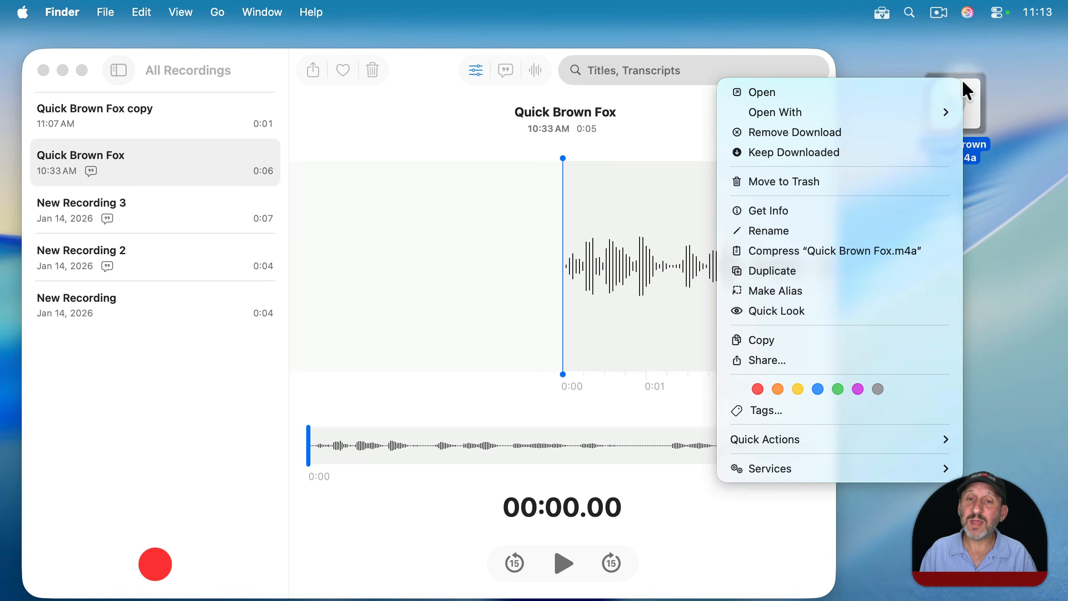
mouse_move(893, 111)
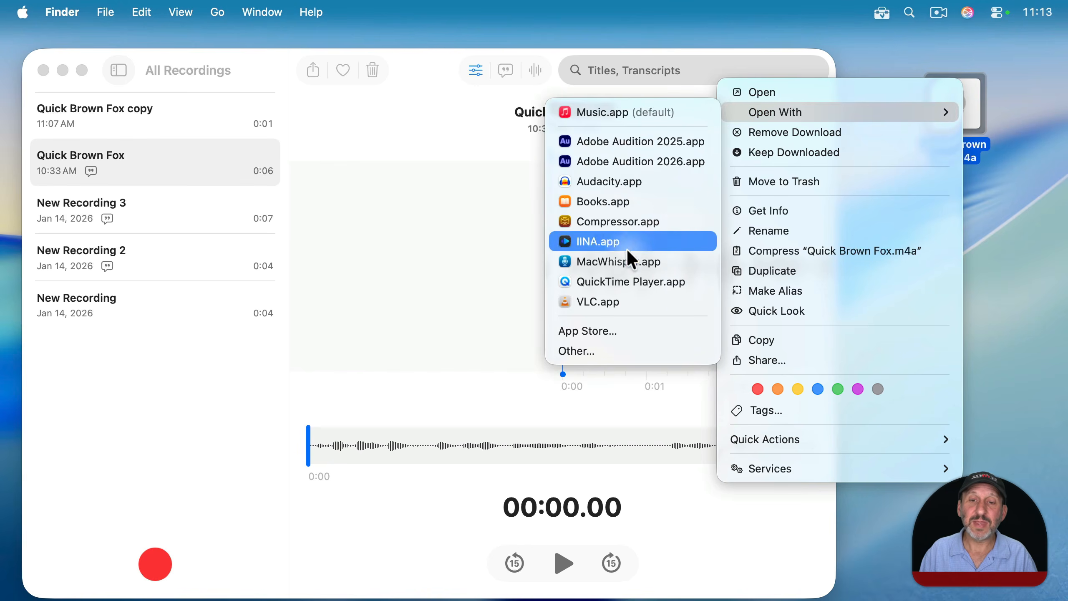
left_click(612, 280)
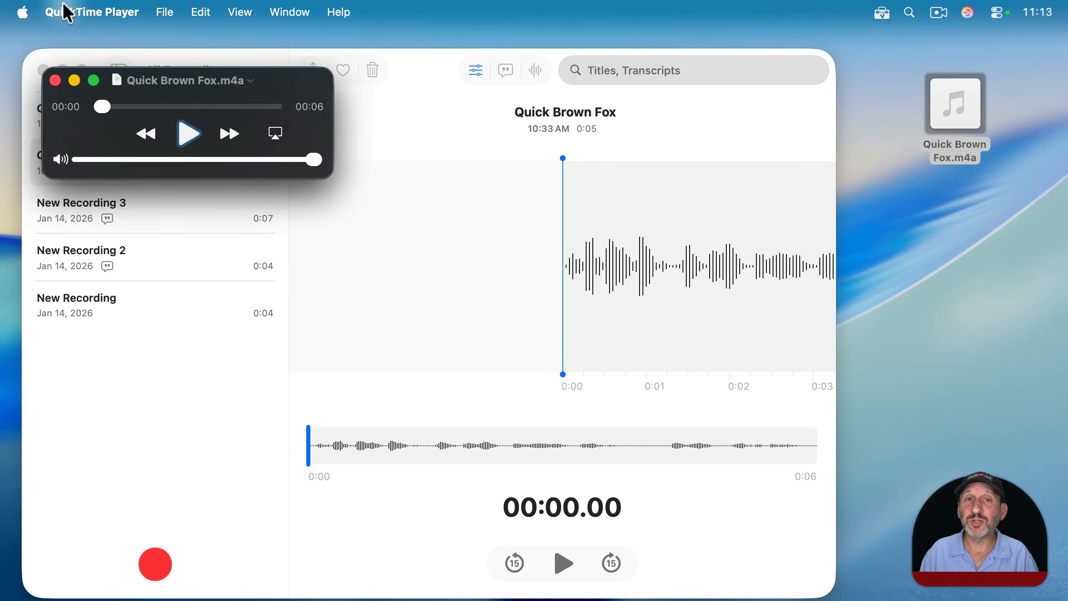
key("super+q")
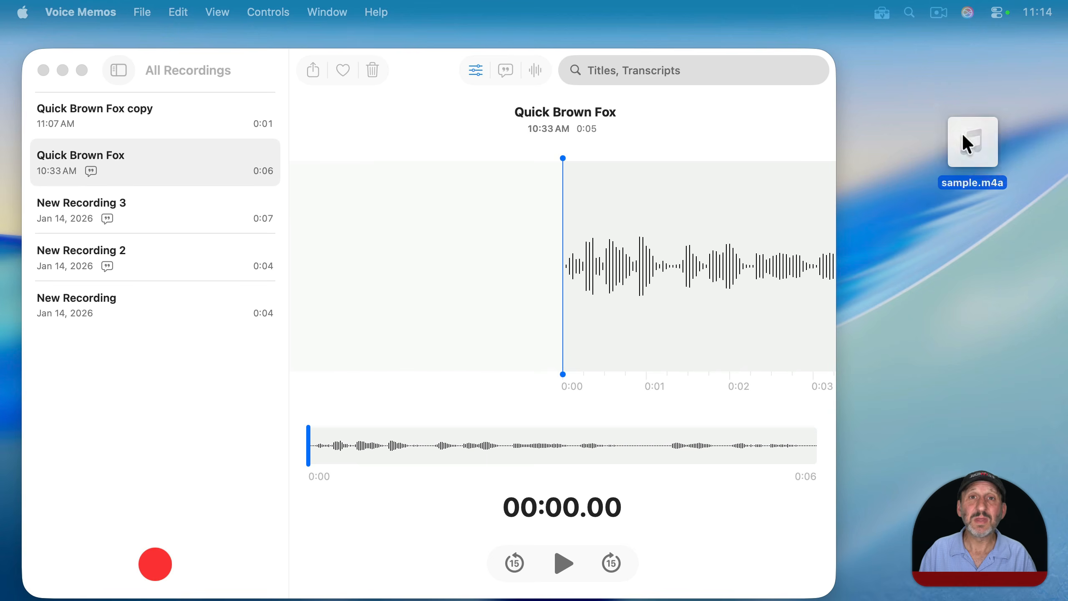
- Import sample.m4a from the desktop into the Voice Memos recordings list and open the imported memo's transcript
left_click(966, 142)
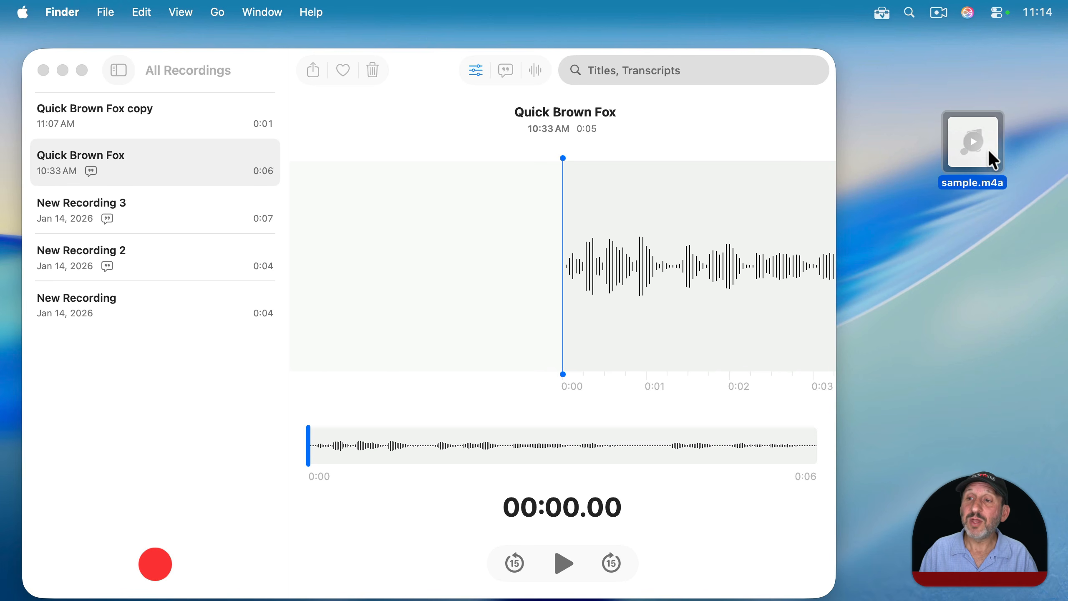
left_click_drag(984, 149, 112, 333)
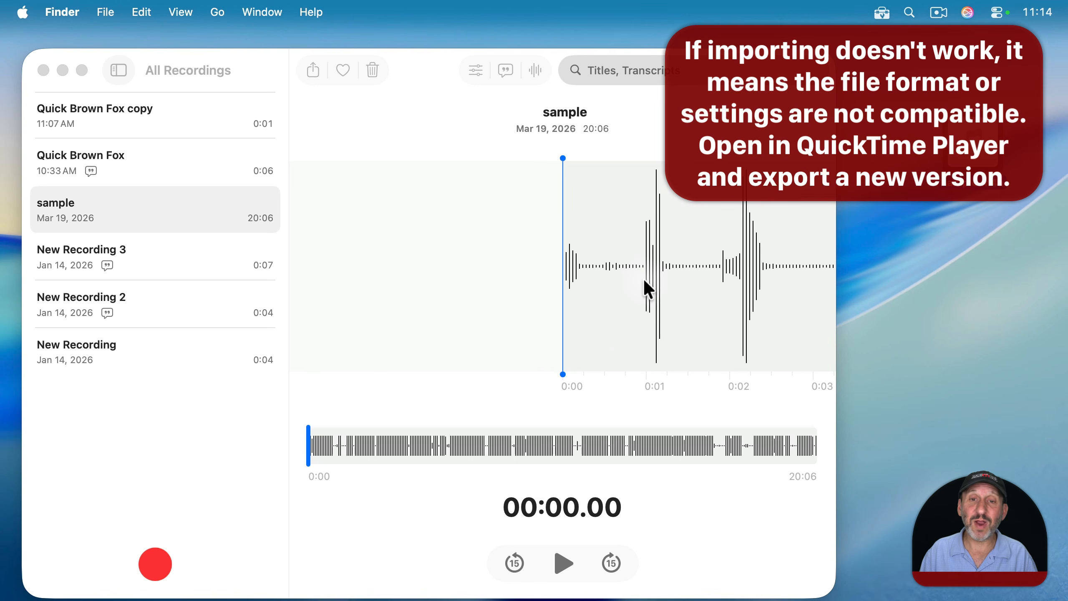
scroll(642, 277, "right", 10)
scroll(642, 277, "left", 1)
scroll(622, 257, "right", 1)
left_click(509, 128)
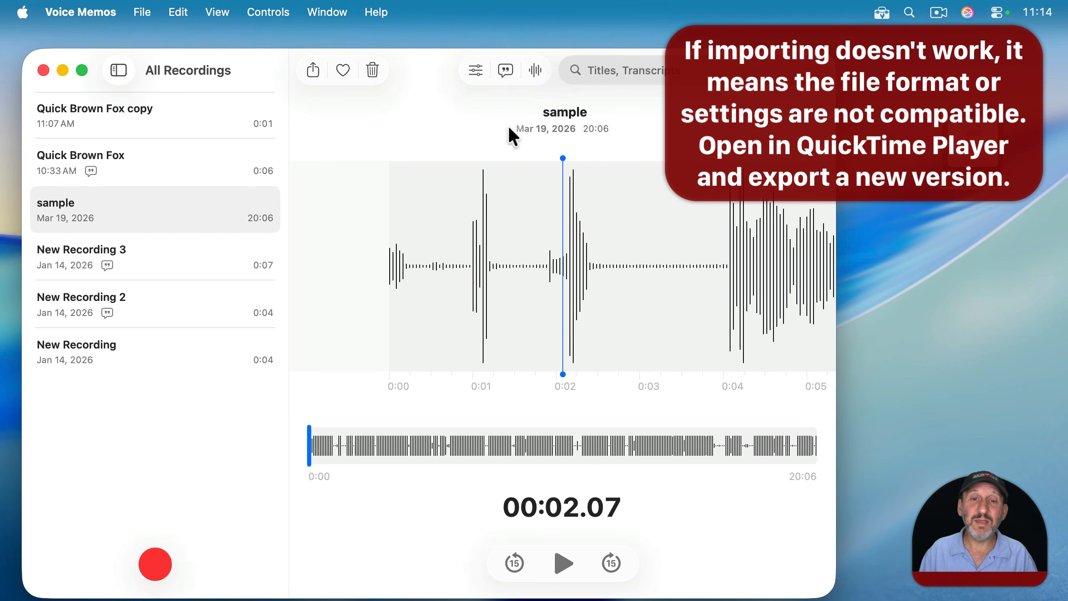
left_click(508, 67)
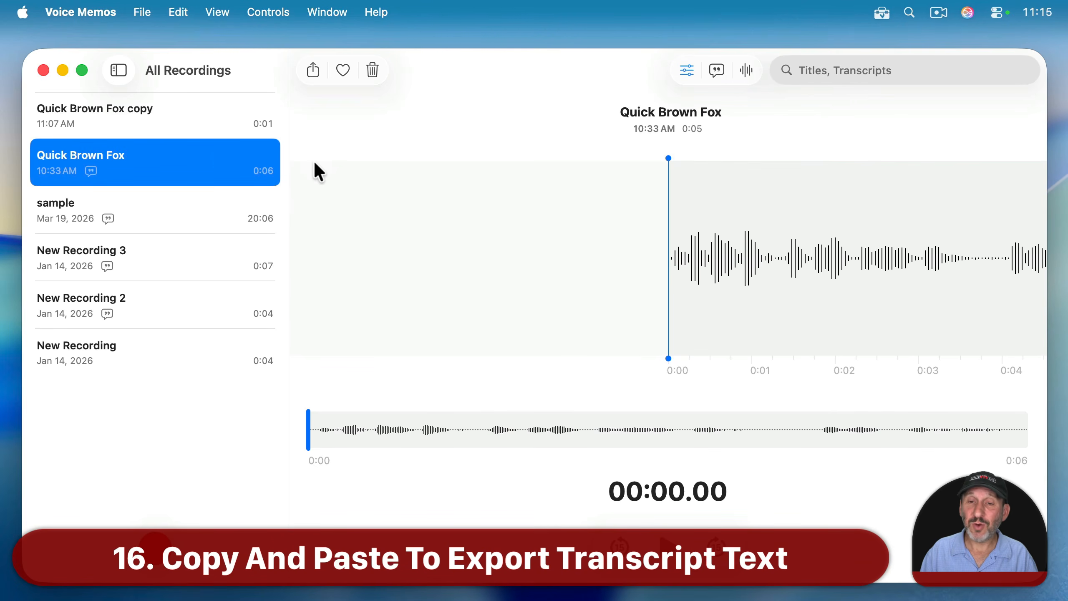
- Copy the full transcript of the Quick Brown Fox recording and paste it into the blank Untitled 2 document
left_click(716, 68)
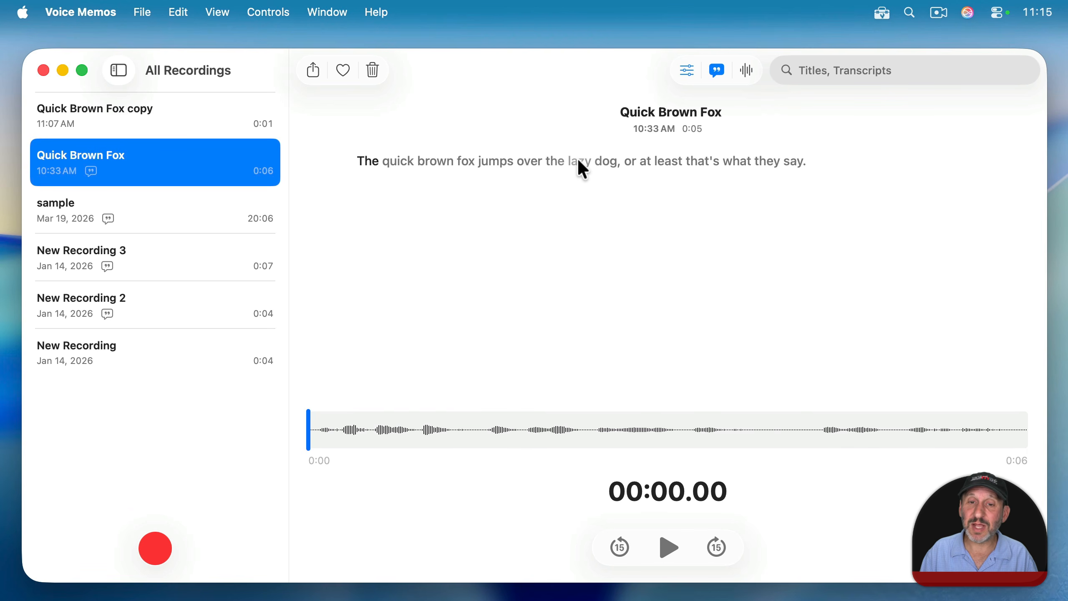
left_click_drag(476, 161, 626, 159)
key("super+a")
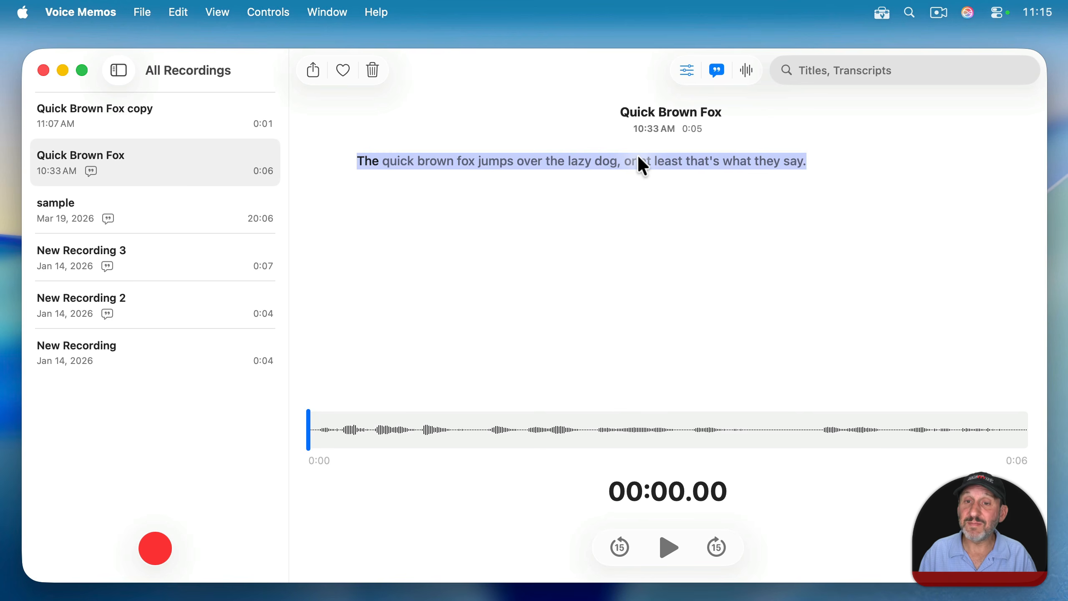
key("super")
key("super+c")
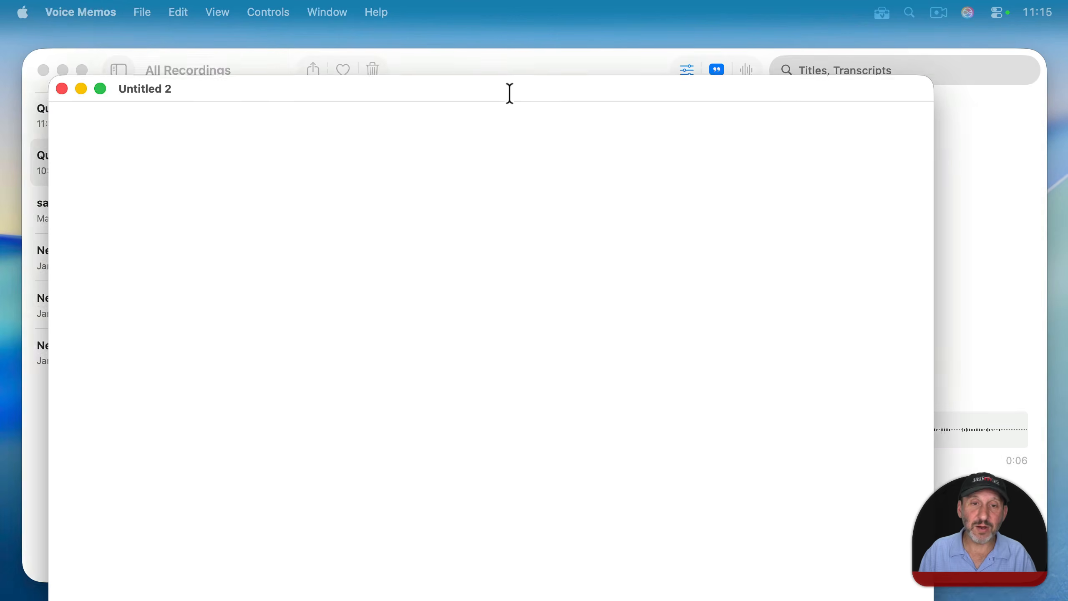
key("super+v")
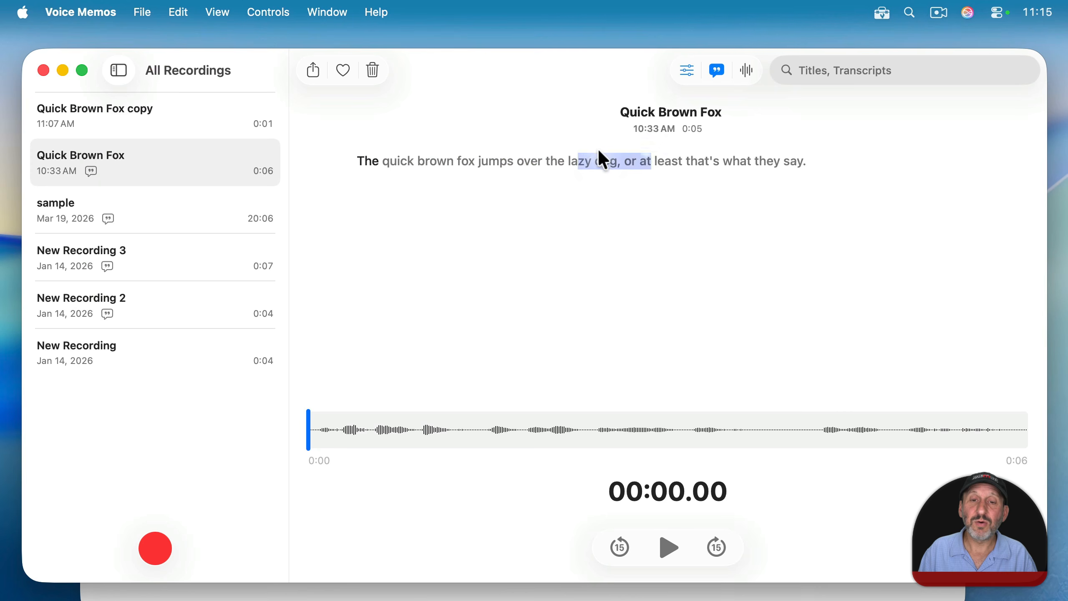
left_click(559, 174)
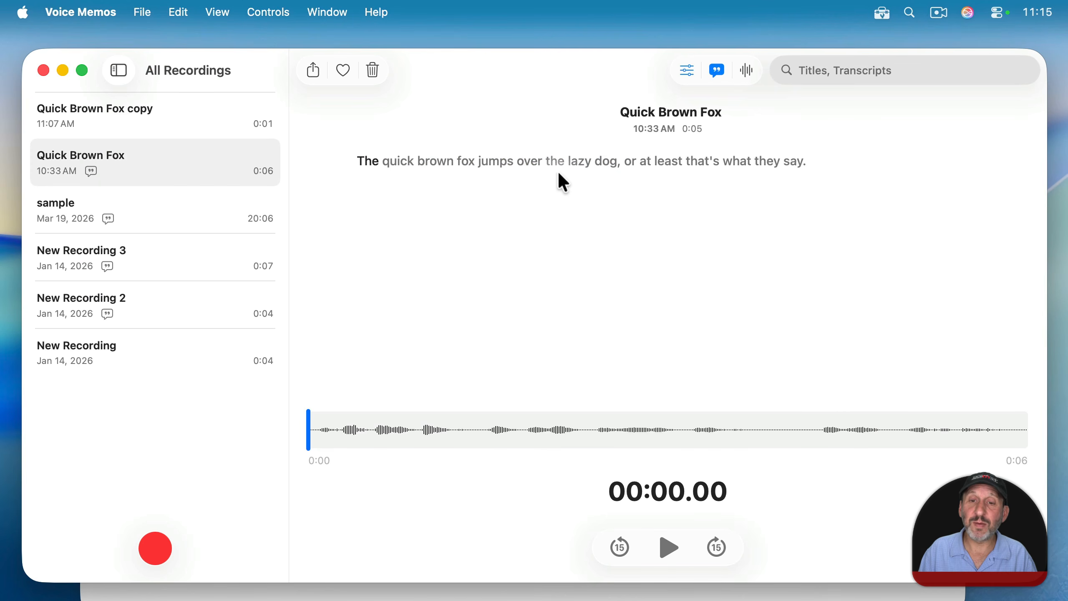
- Select the full transcript of the Quick Brown Fox recording and carry the text over to another open app
left_click_drag(500, 170, 643, 171)
key("super+a")
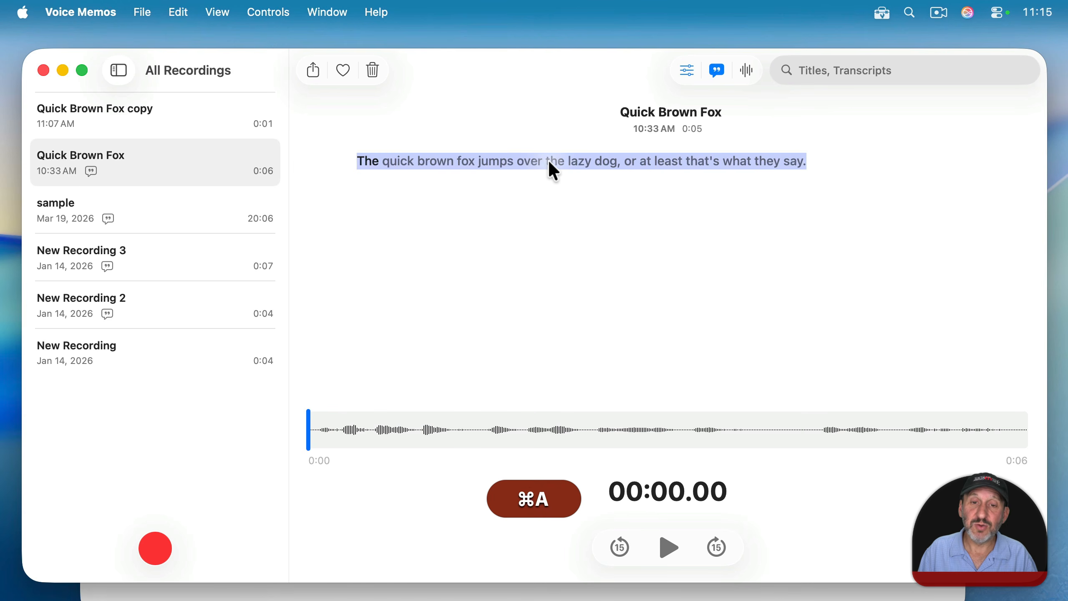
left_click_drag(547, 162, 298, 150)
key("super+Tab")
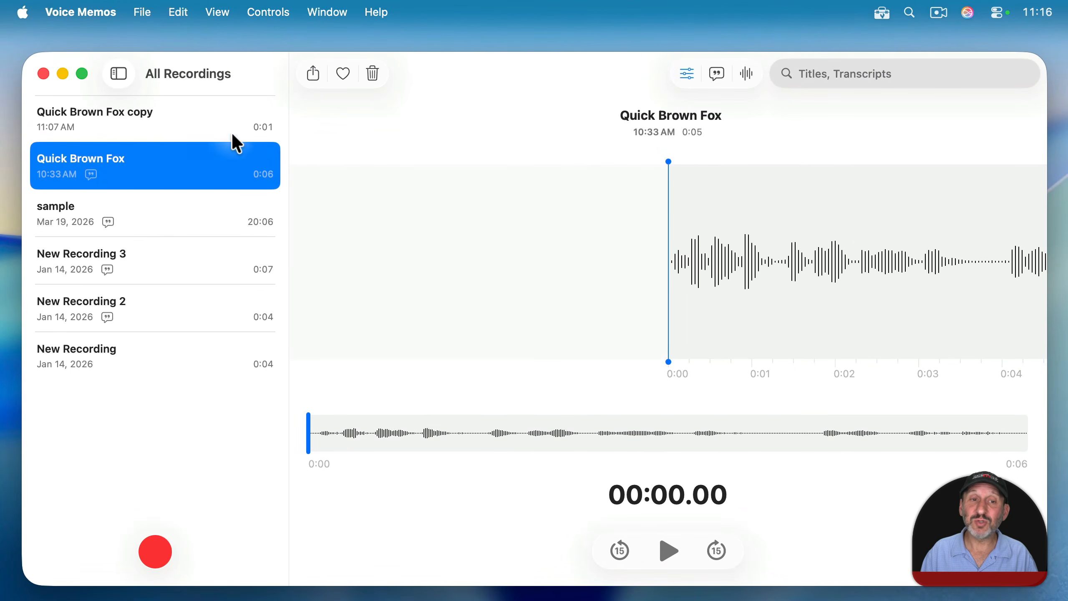
- Share the Quick Brown Fox recording to Notes and save it as a new note
left_click(313, 76)
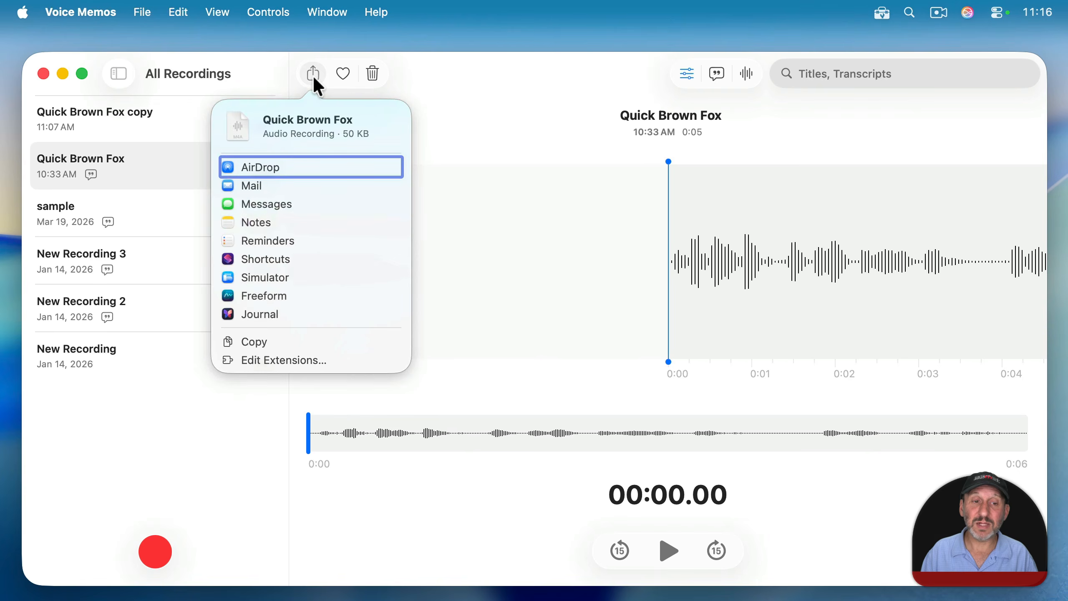
left_click(264, 228)
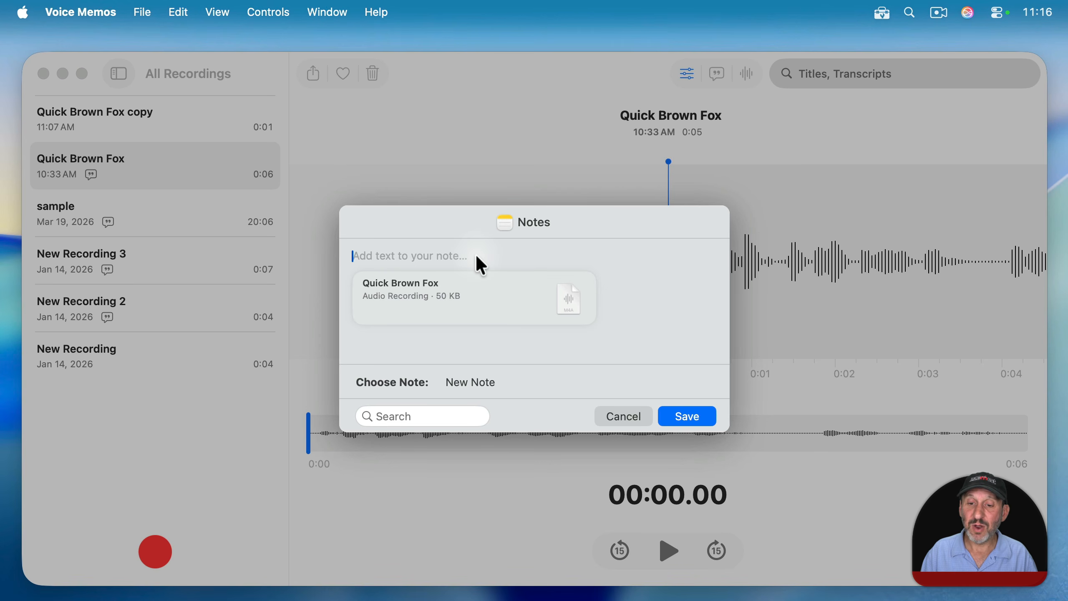
left_click(698, 418)
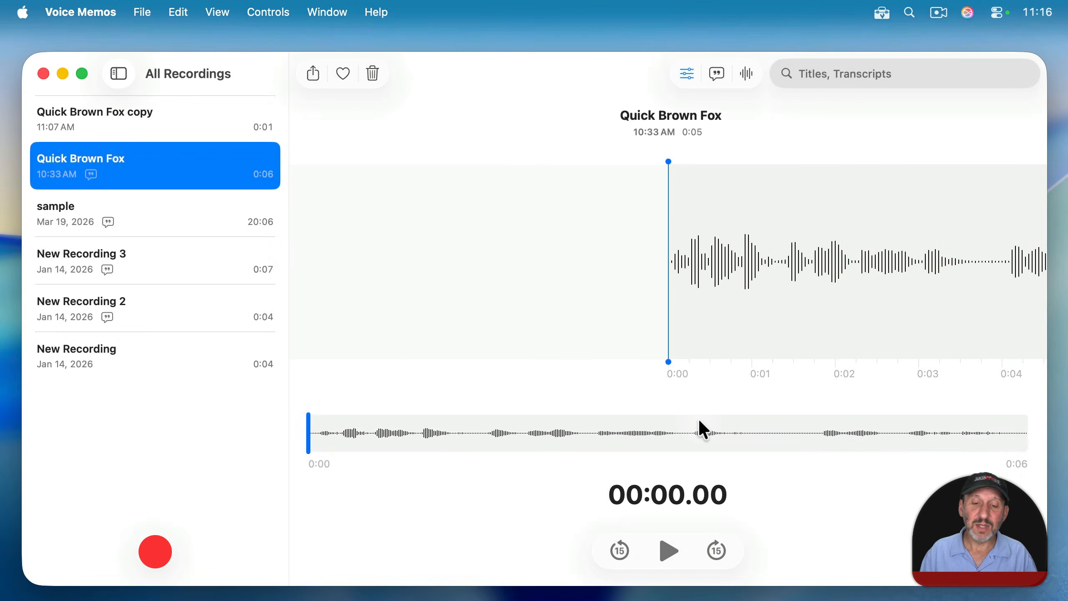
- Switch to Notes, show the Quick Brown Fox.m4a note and open its audio attachment
left_click(633, 573)
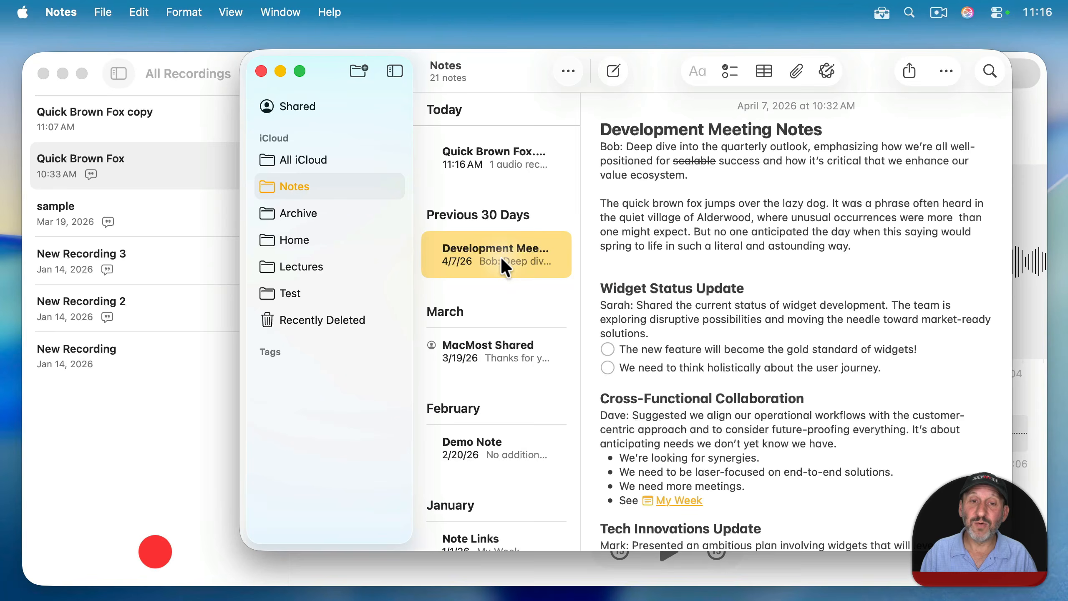
left_click(463, 168)
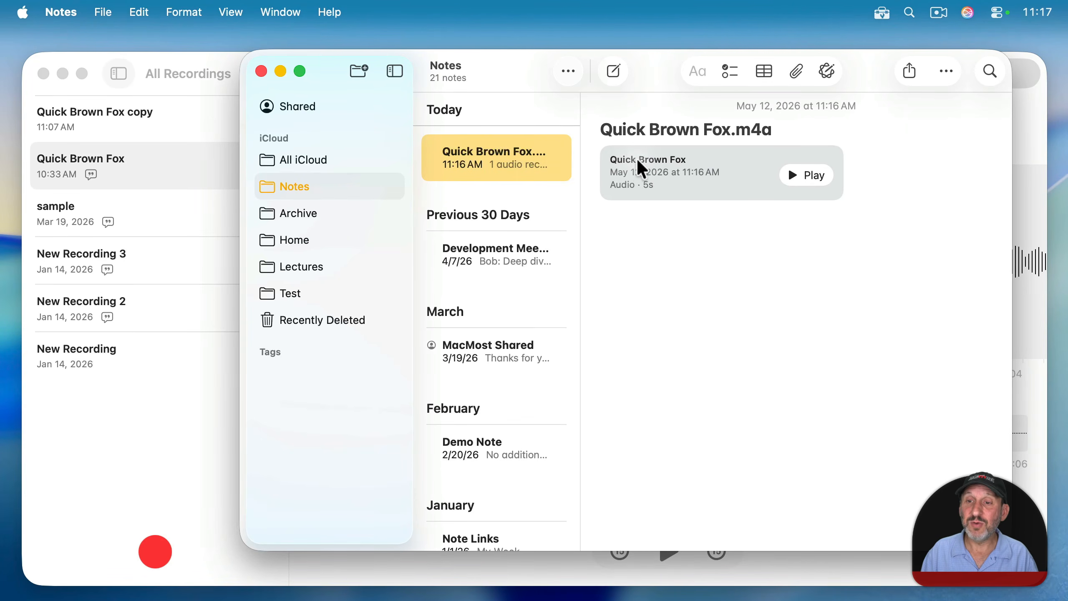
double_click(718, 172)
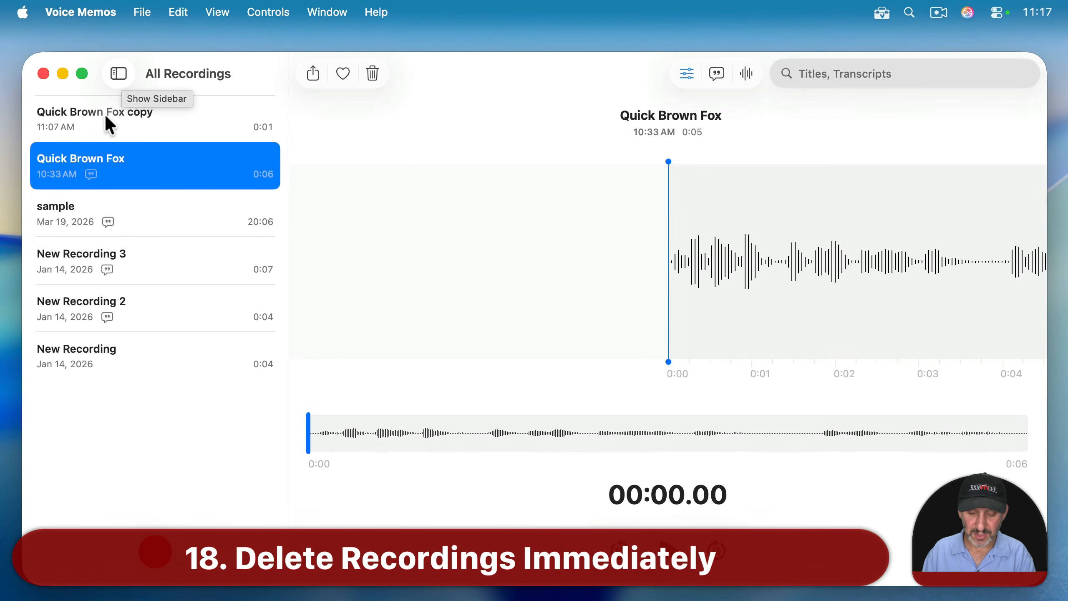
- Delete the Quick Brown Fox copy and sample recordings, and show the Recently Deleted folder
left_click(97, 123)
key("Delete")
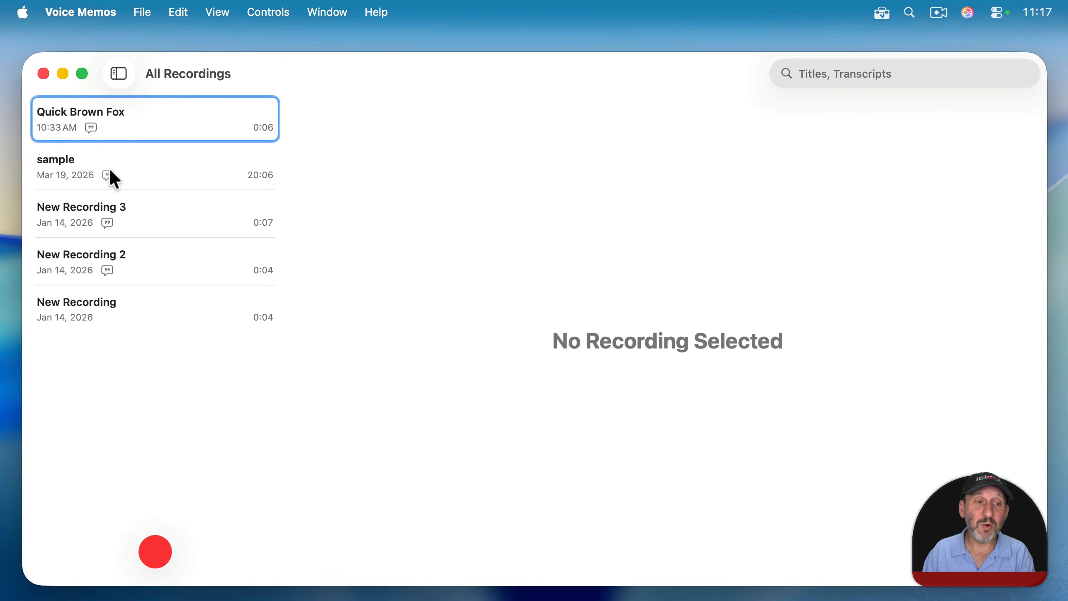
left_click(160, 169)
key("Delete")
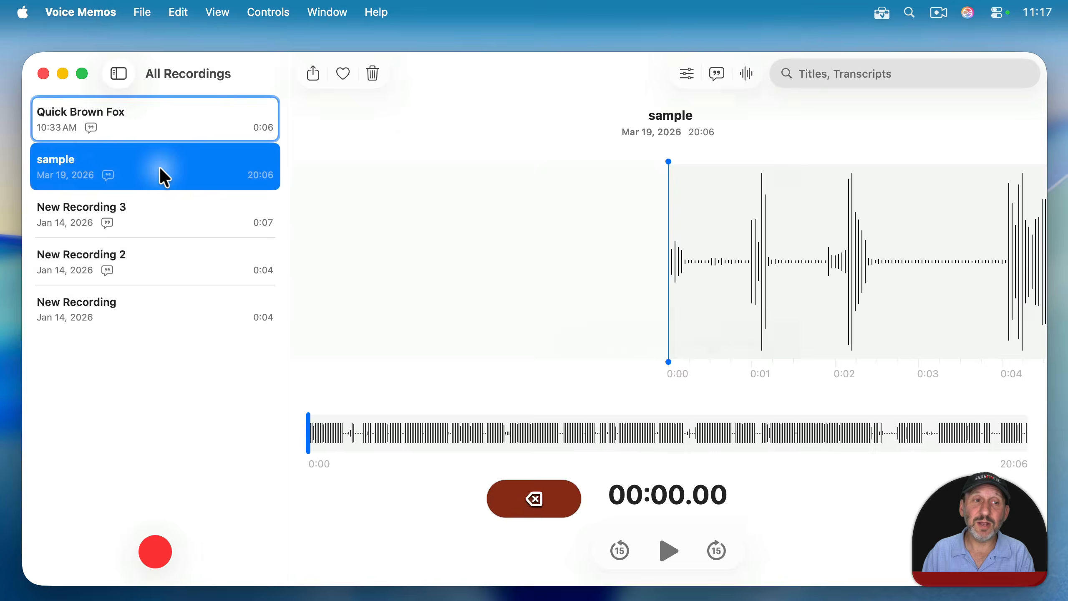
left_click(118, 73)
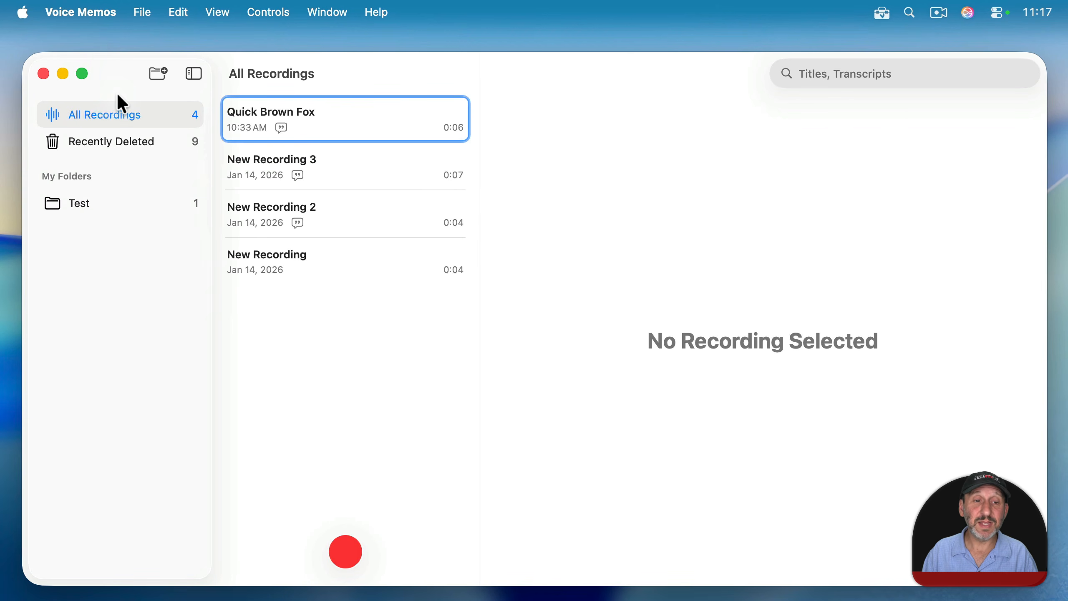
left_click(160, 142)
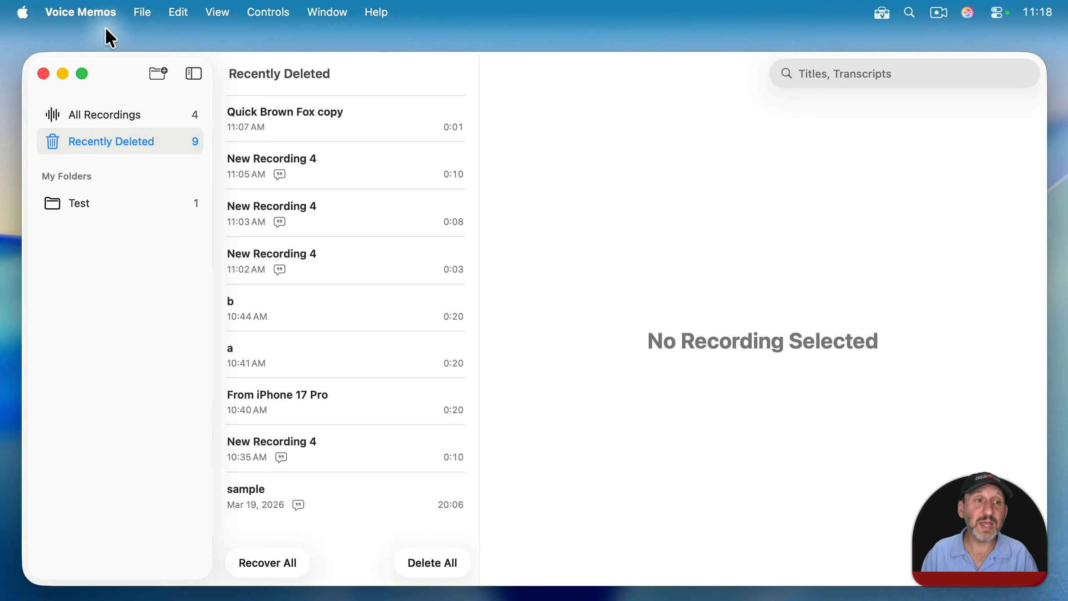
- Review the Clear Deleted options in the Voice Memos settings, including Immediately, and close the settings without changing the choice
left_click(96, 11)
left_click(100, 72)
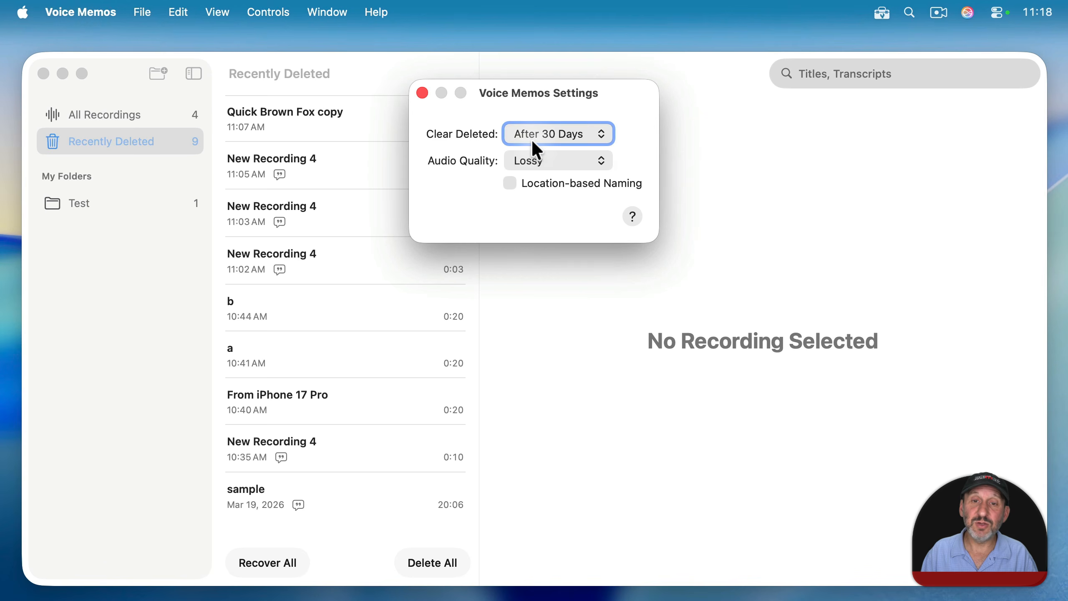
left_click(533, 142)
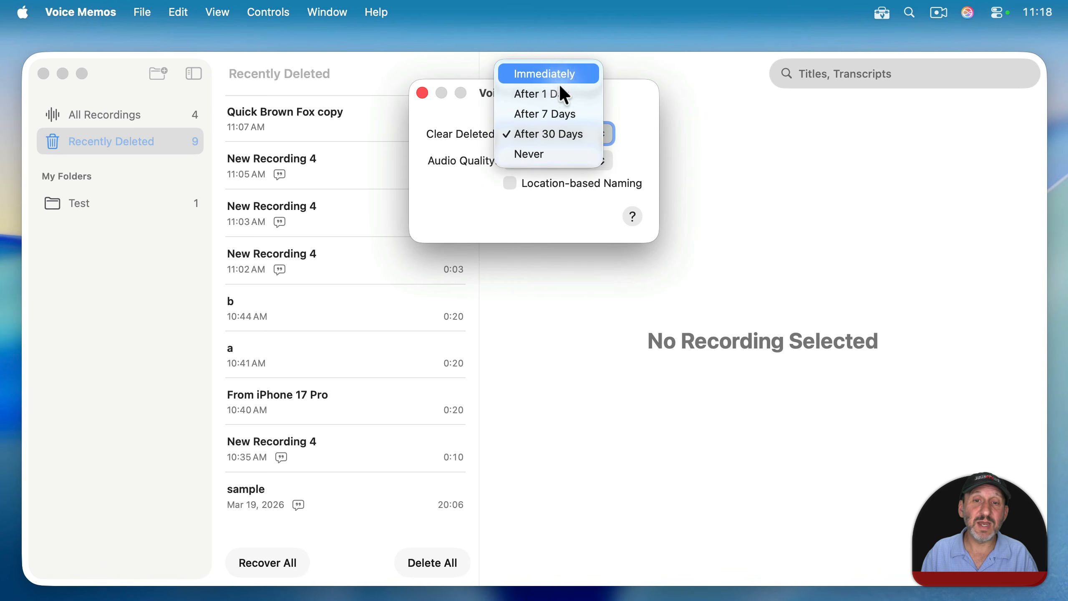
left_click(357, 62)
left_click(538, 135)
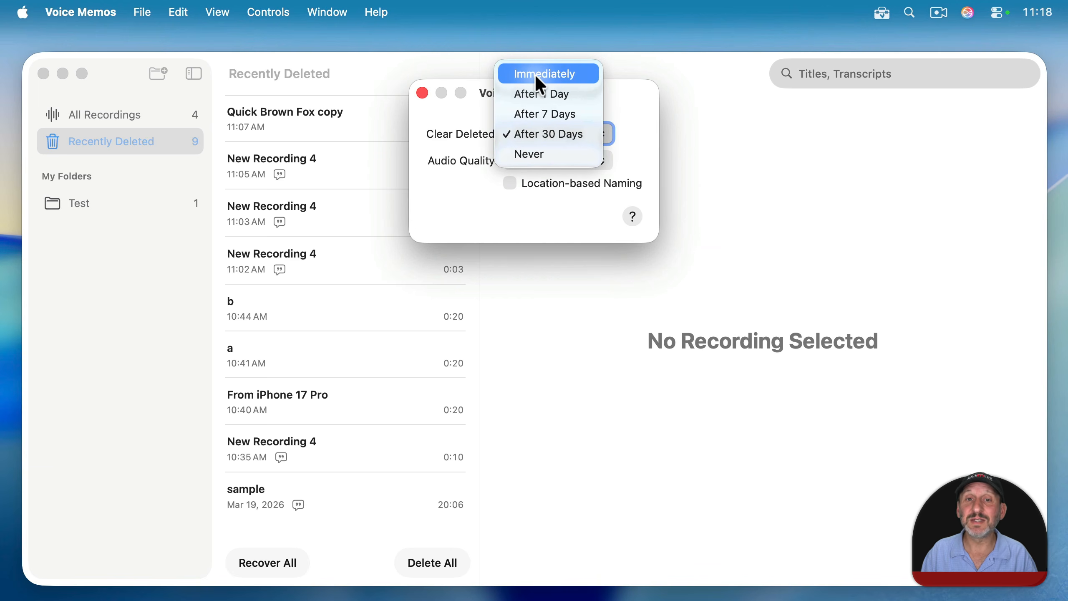
left_click(433, 85)
left_click(422, 93)
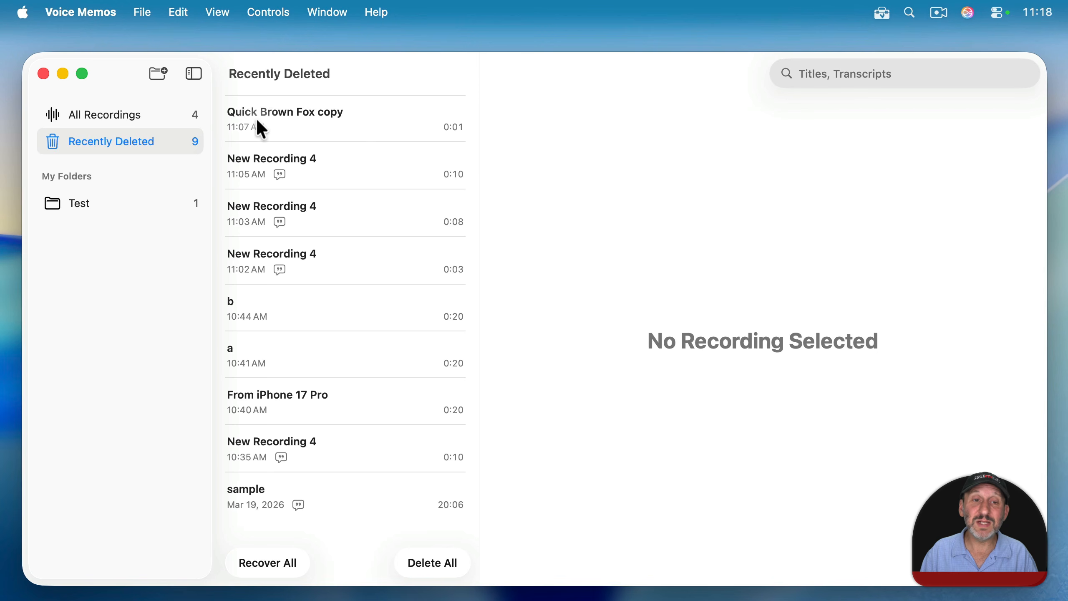
- Permanently delete the Quick Brown Fox copy from the Recently Deleted folder
left_click(391, 116)
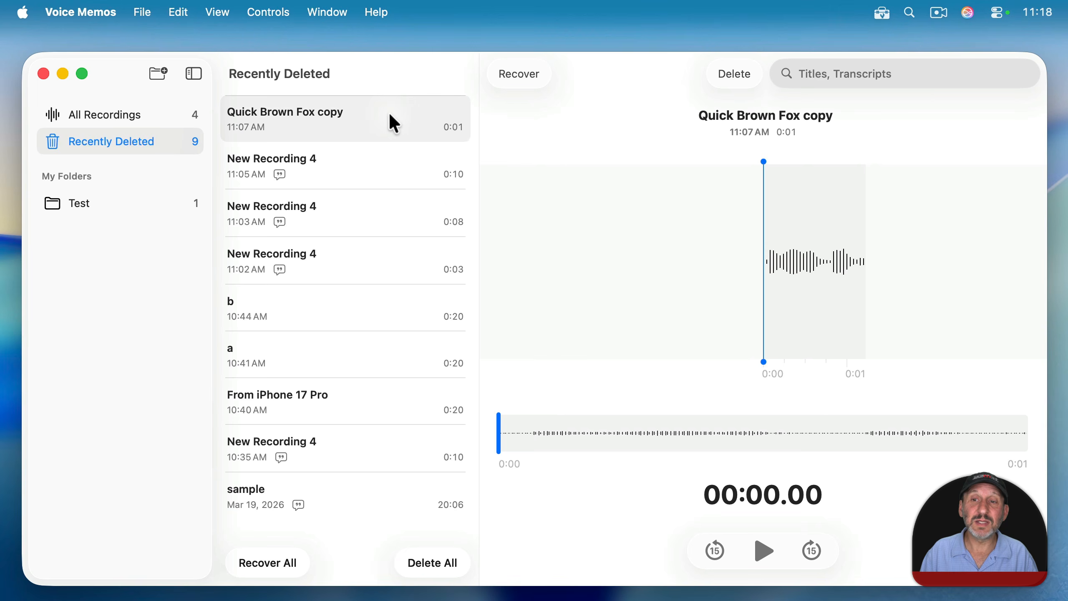
left_click(741, 73)
left_click(496, 331)
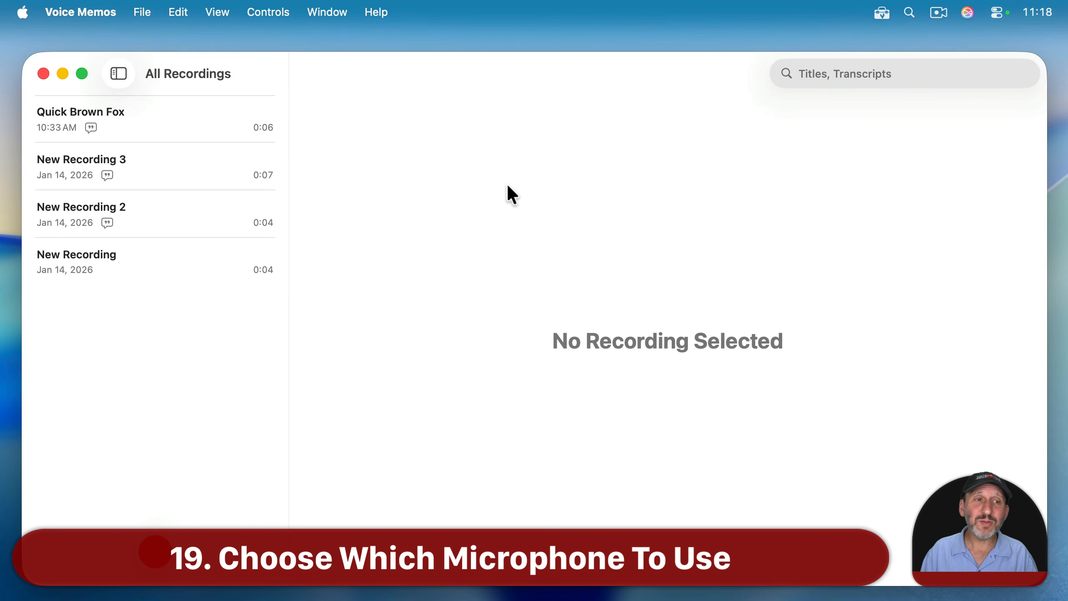
- Look for a microphone choice in Voice Memos, and examine the available input devices in the Sound section of System Settings
left_click(103, 17)
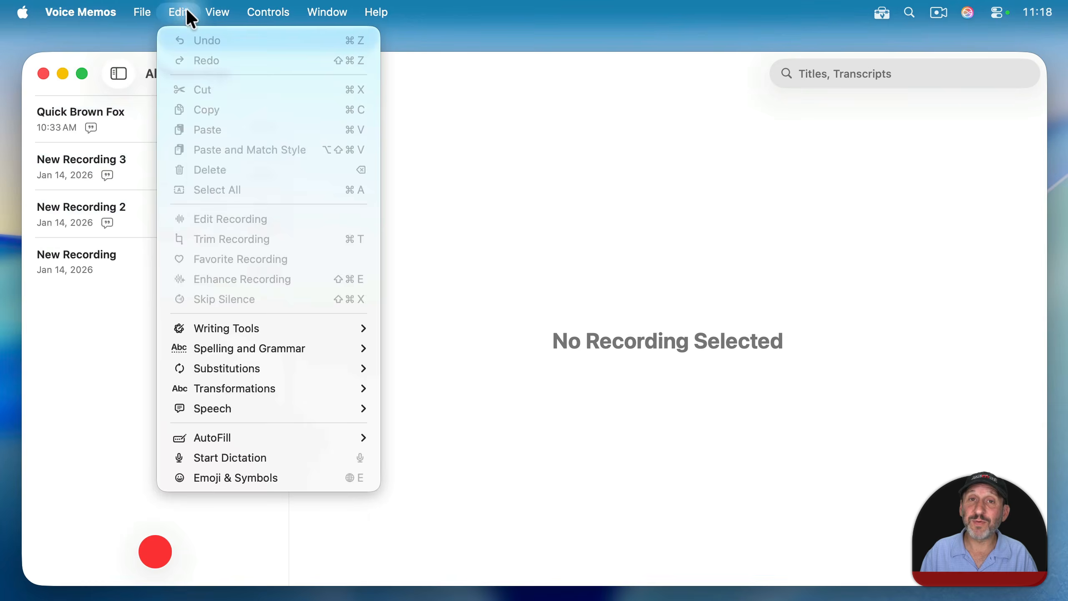
left_click(439, 19)
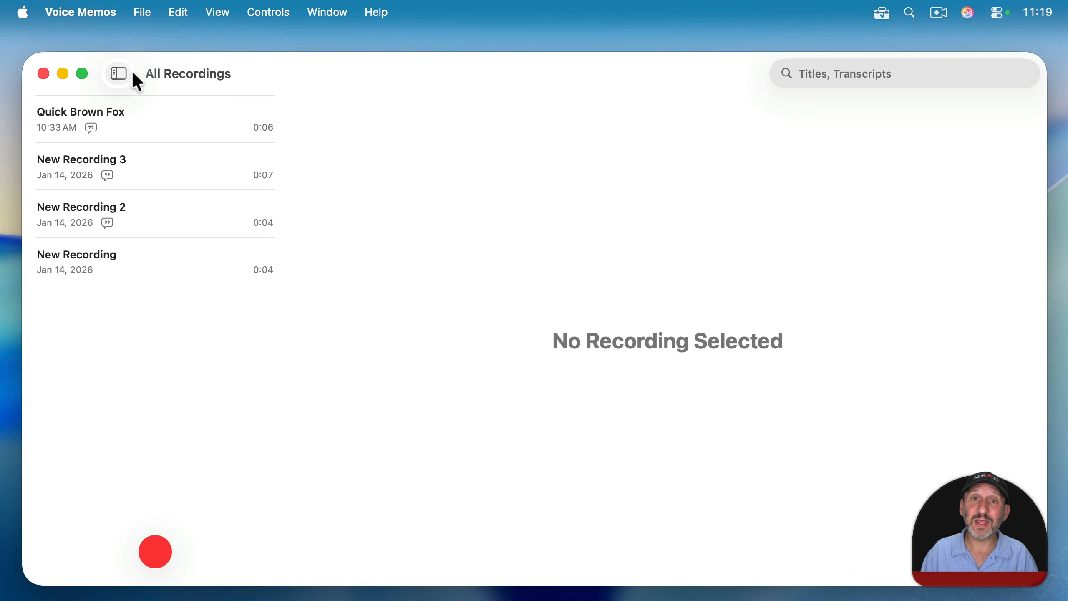
left_click(20, 10)
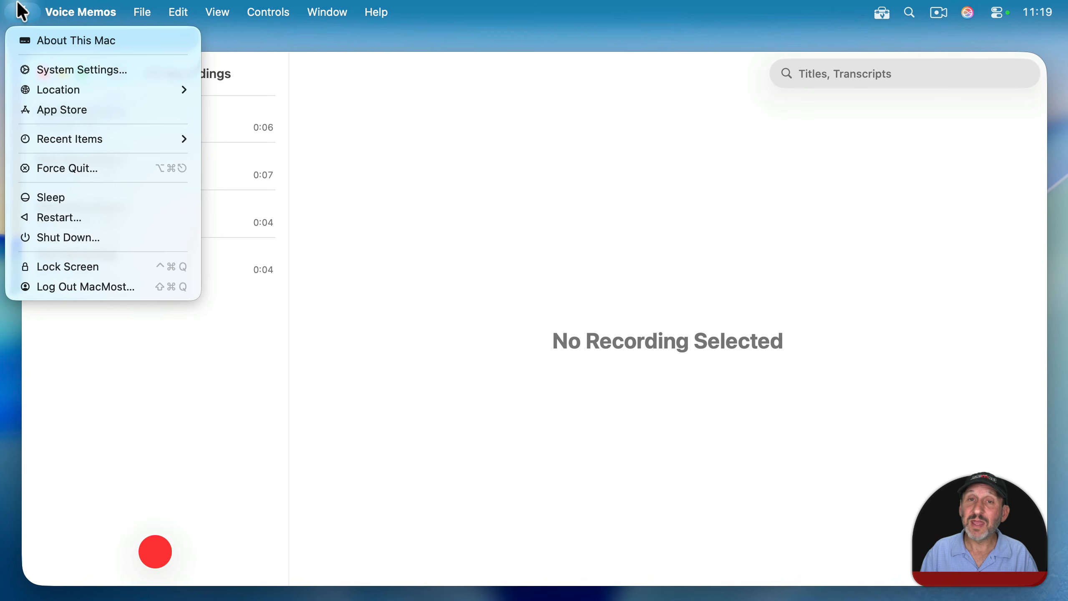
left_click(44, 64)
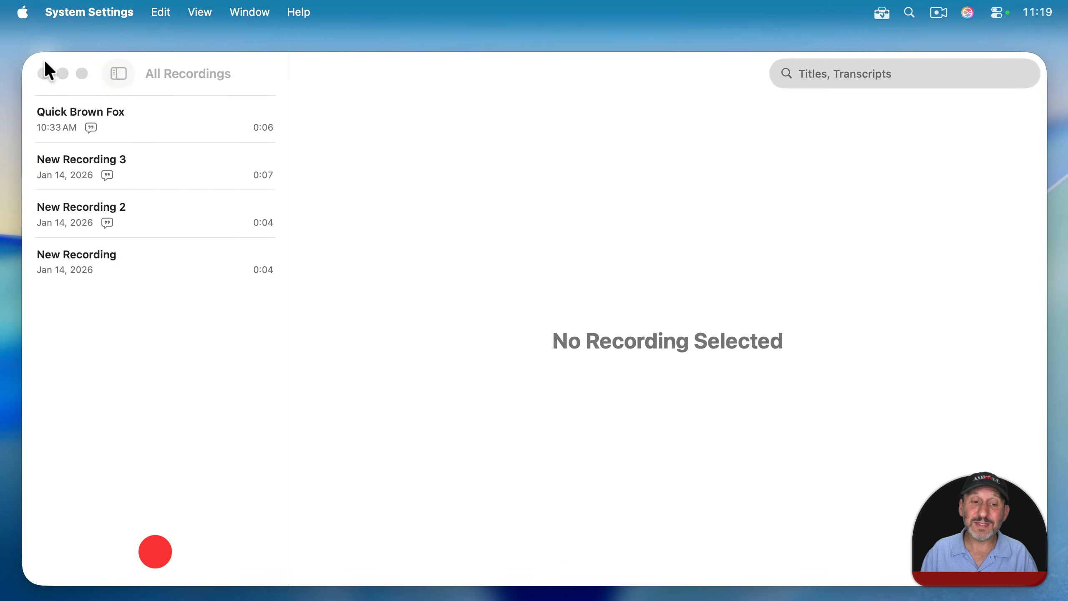
scroll(363, 509, "down", 2)
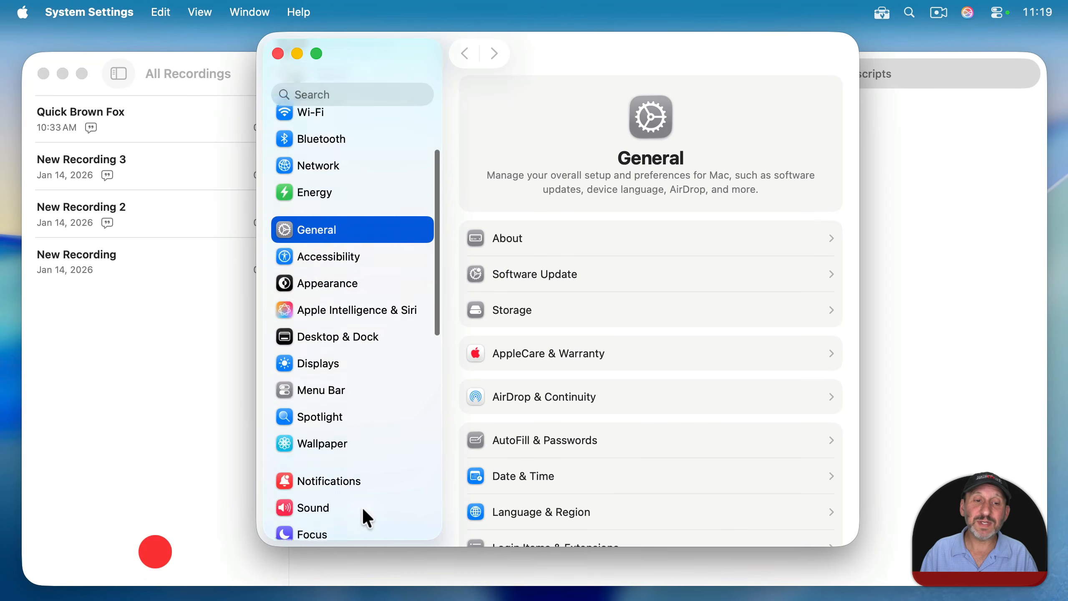
scroll(361, 506, "down", 6)
left_click(319, 260)
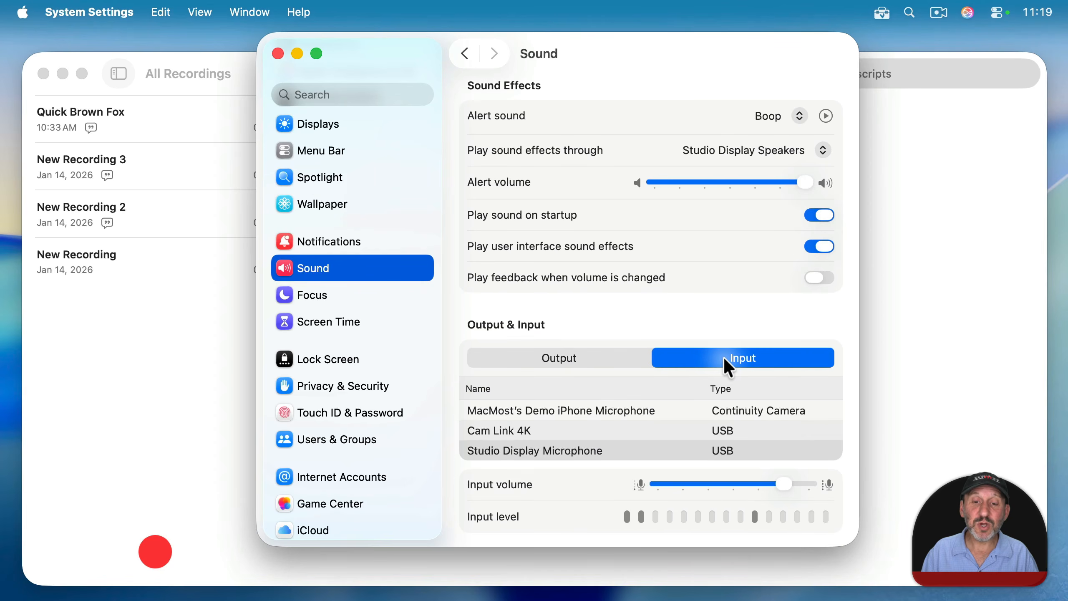
scroll(670, 415, "down", 1)
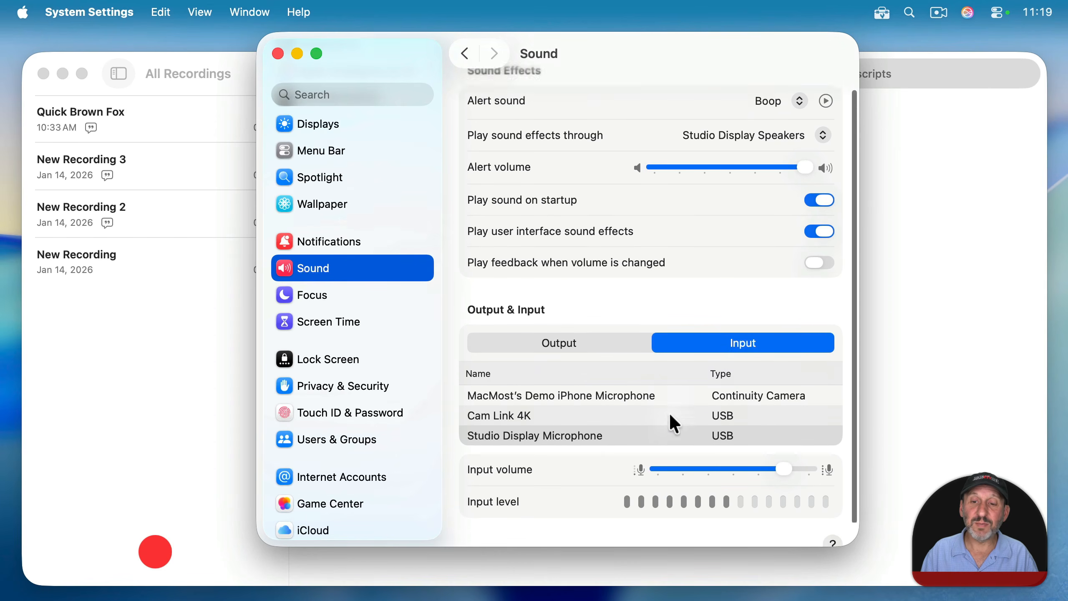
scroll(670, 415, "down", 2)
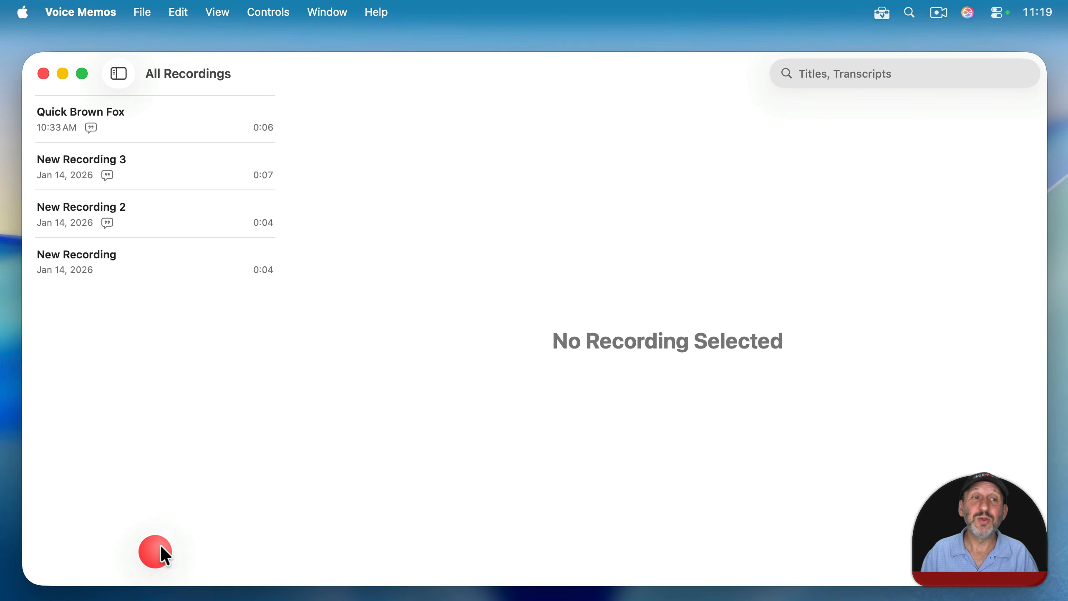
- Put Voice Memos out of view and start a new recording from the app's Dock shortcuts
left_click(143, 11)
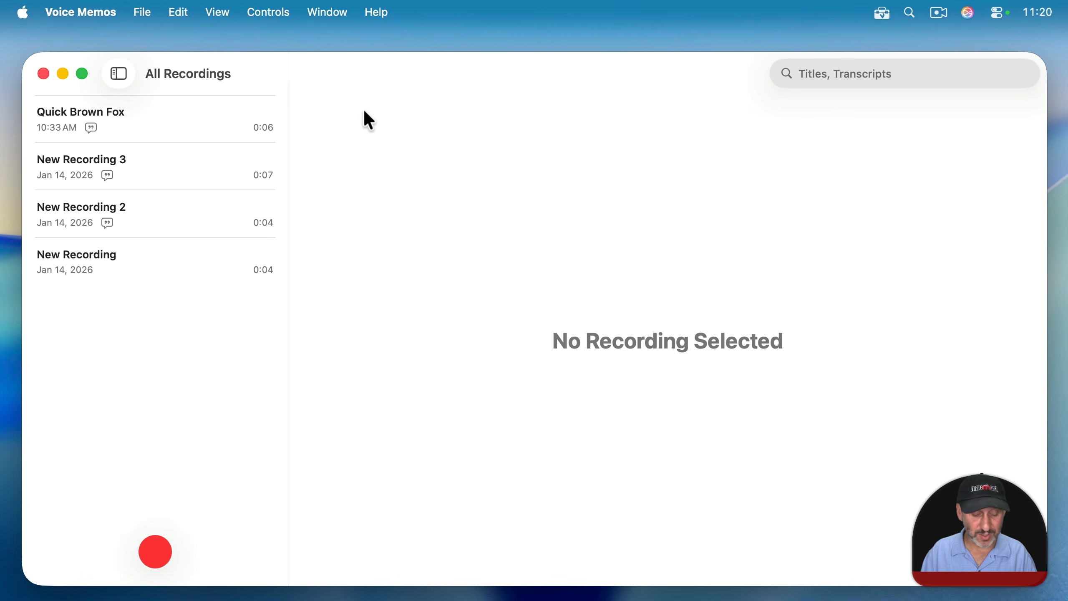
key("super+q")
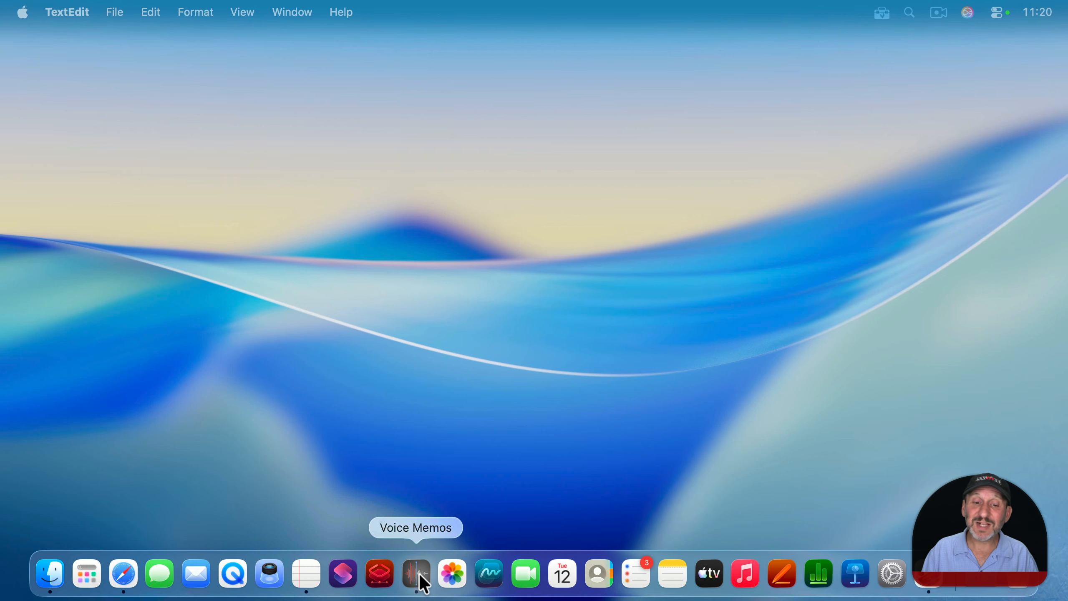
right_click(421, 577)
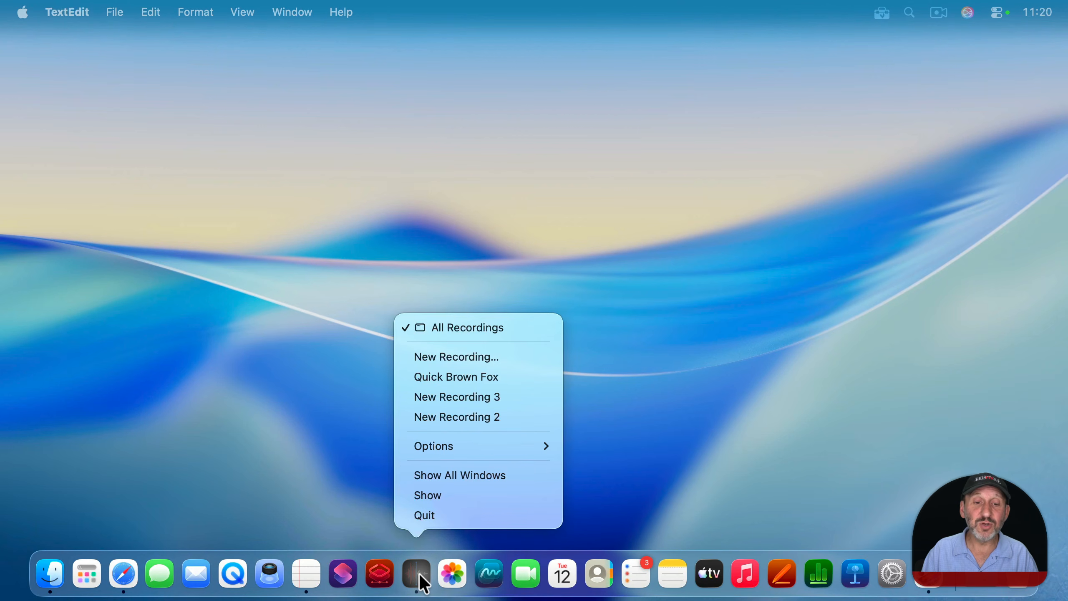
left_click(429, 352)
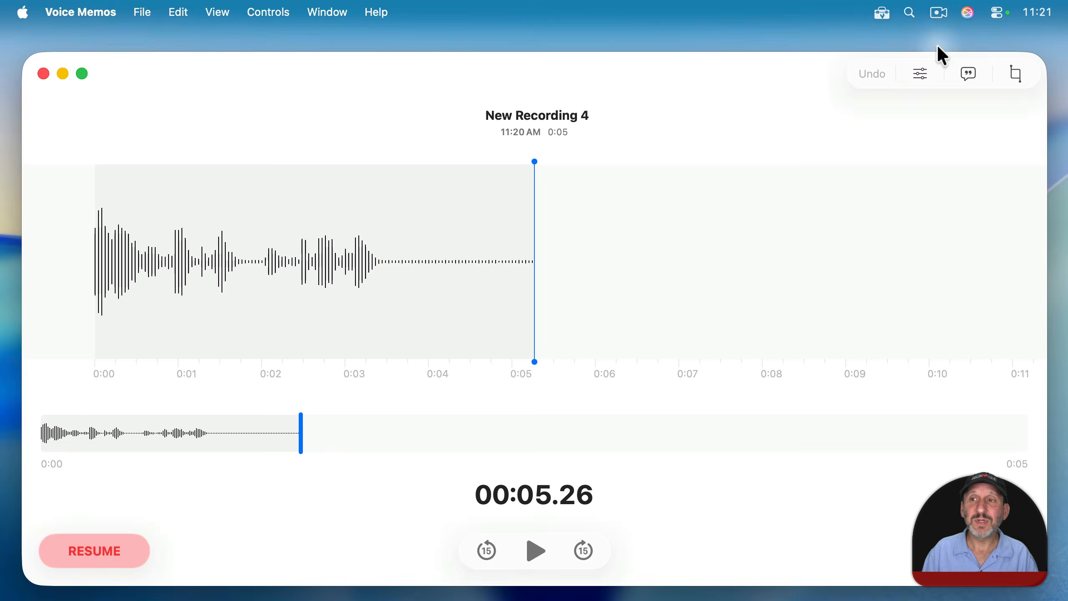
- Ask Siri in writing to "record voice memo"
left_click(970, 16)
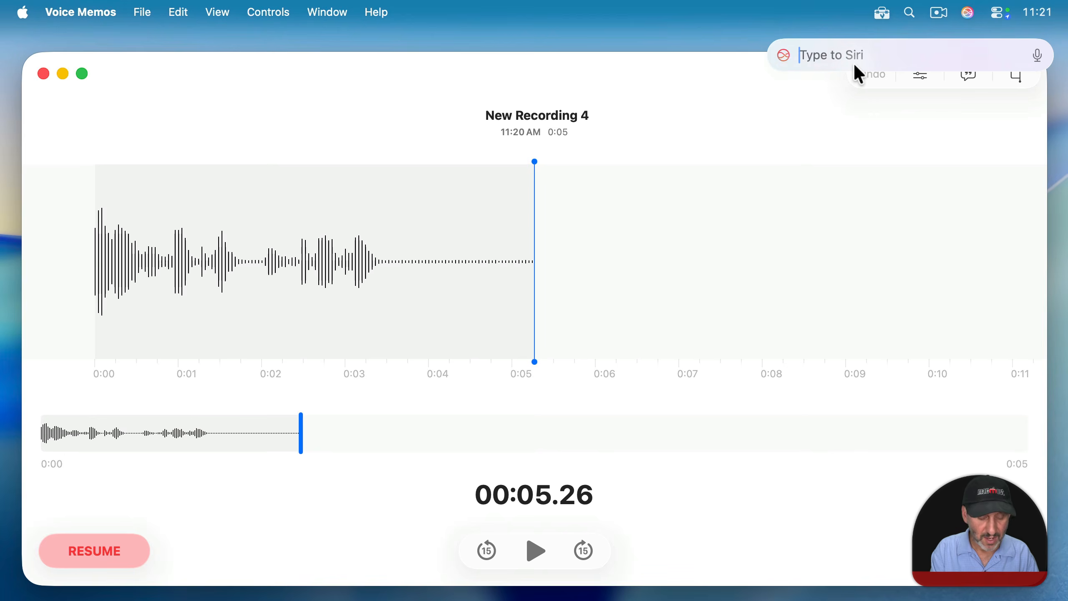
type("record v")
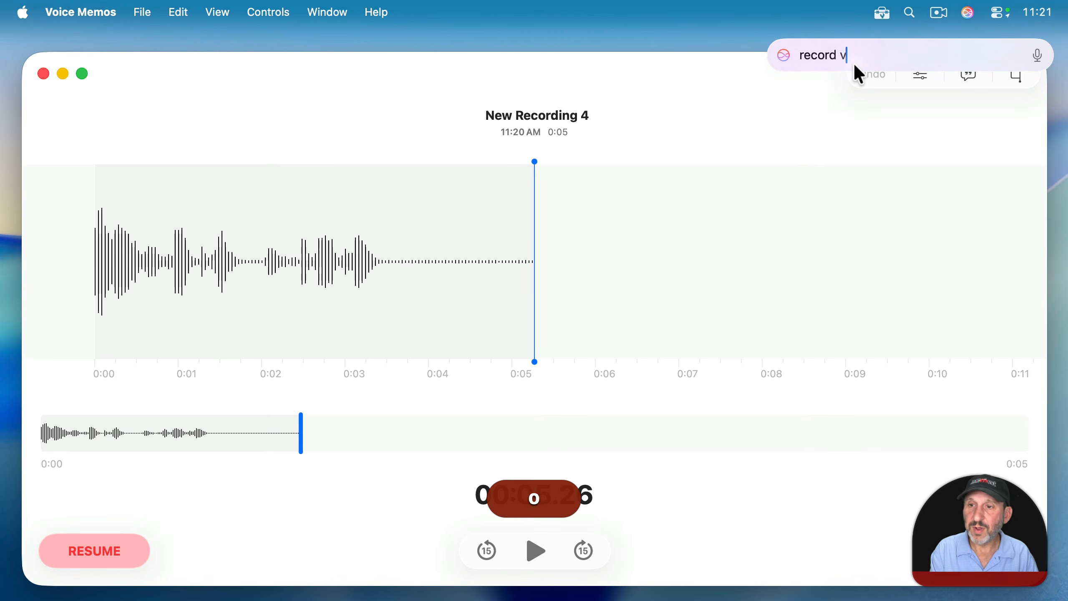
type("oice memo")
key("Return")
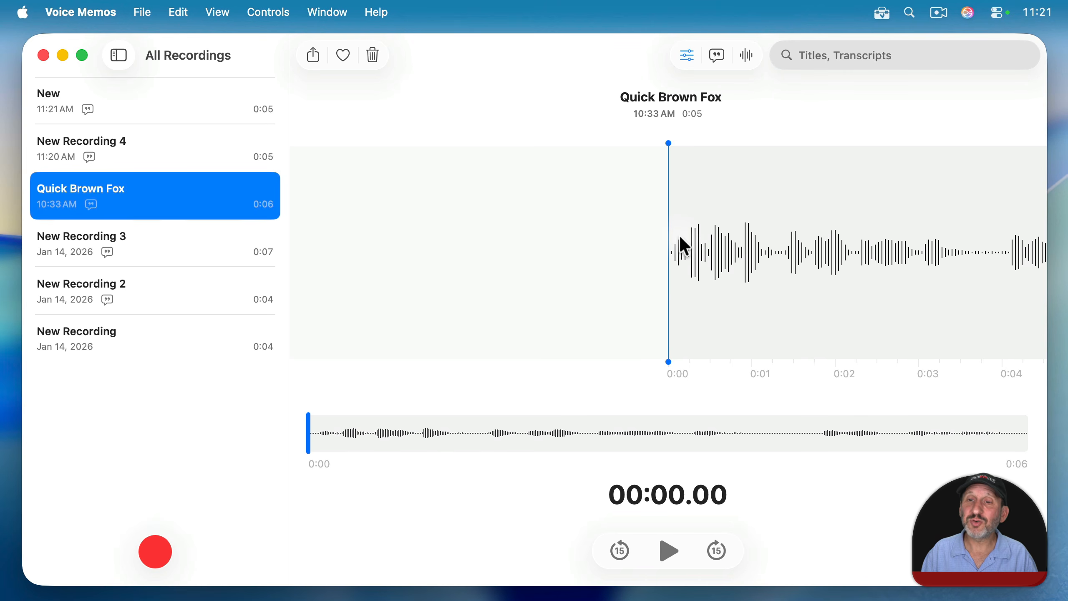
- Show the transcript of the Quick Brown Fox recording and select all of its text
left_click(716, 57)
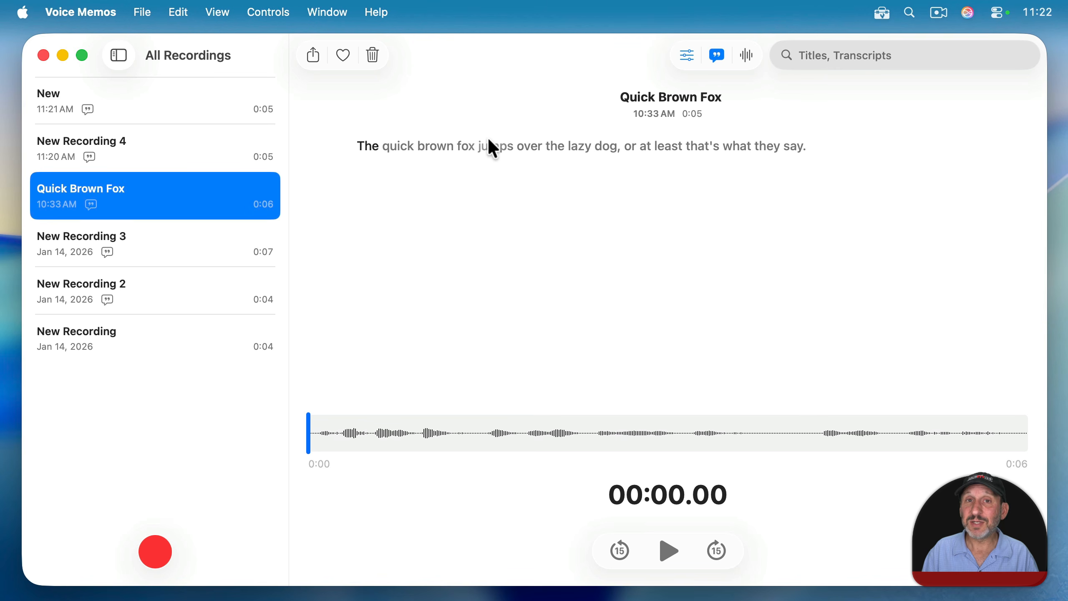
triple_click(568, 142)
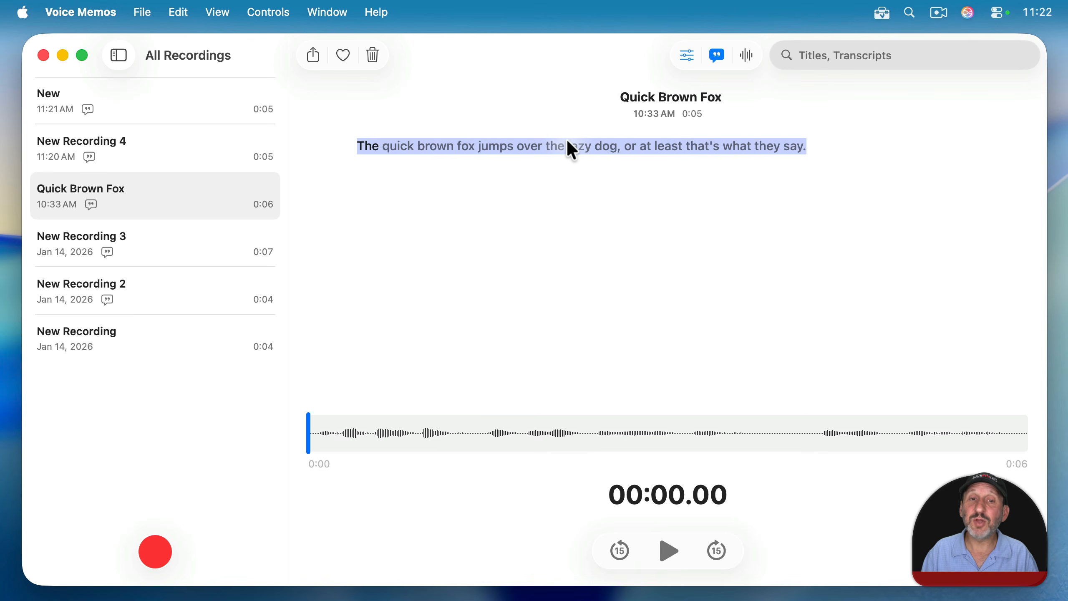
left_click(533, 181)
key("super+a")
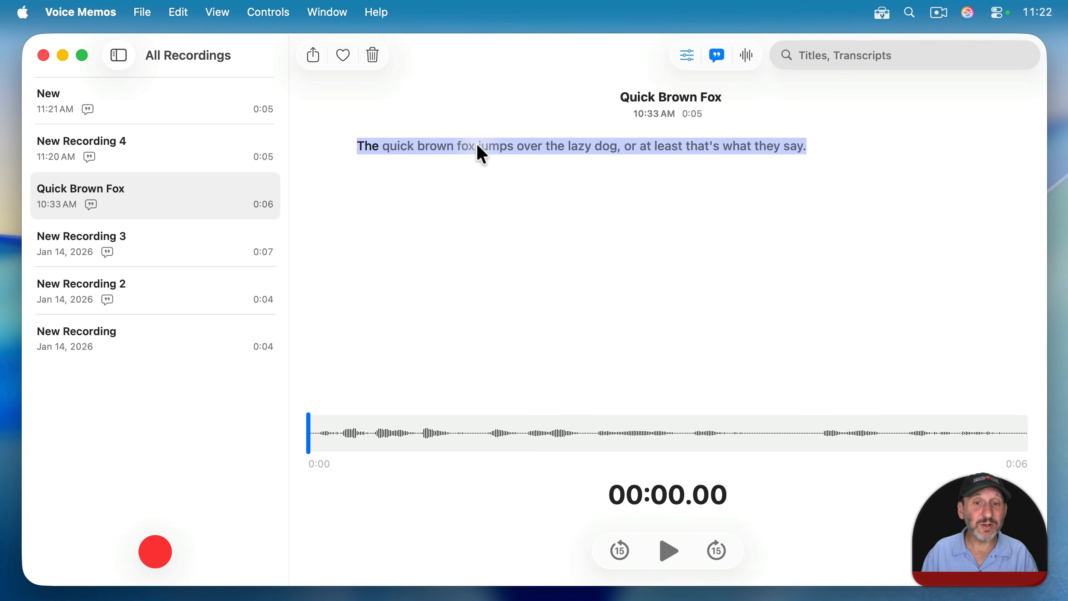
- Generate a Summary of the selected transcript text with Writing Tools
right_click(480, 154)
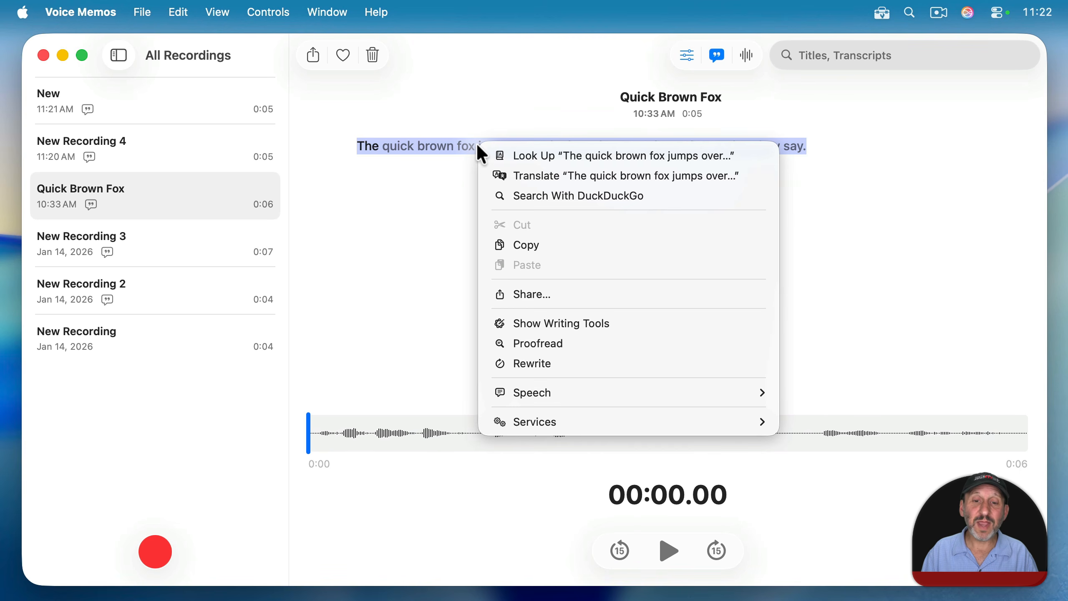
left_click(533, 322)
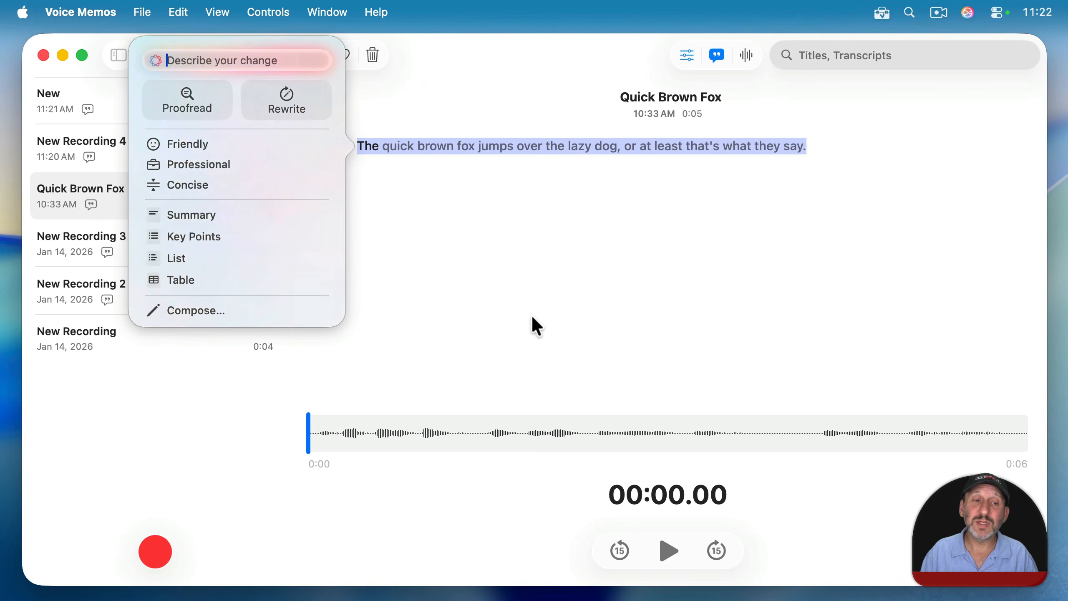
left_click(207, 212)
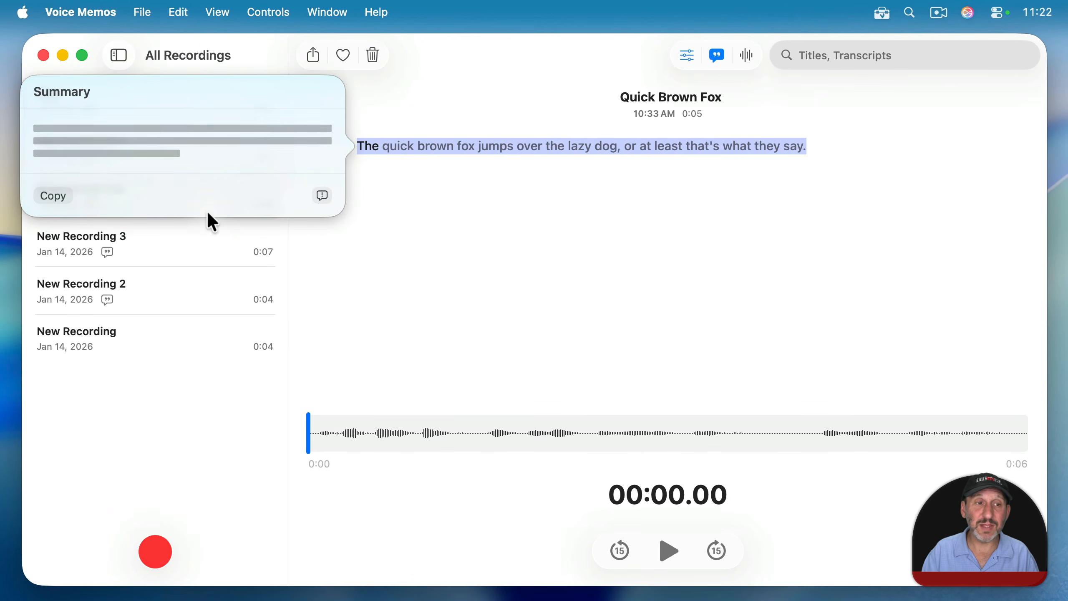